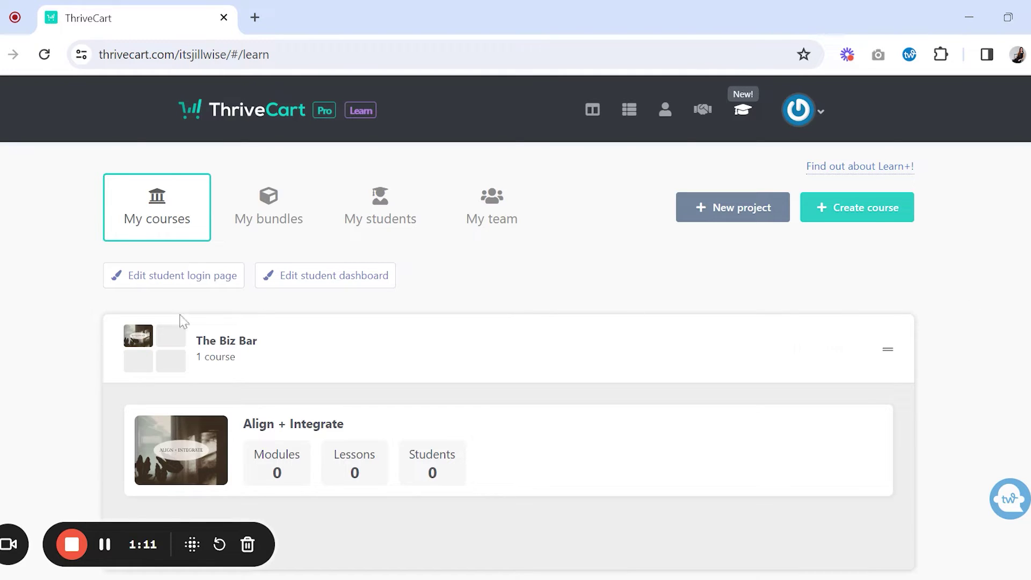
mouse_move(140, 382)
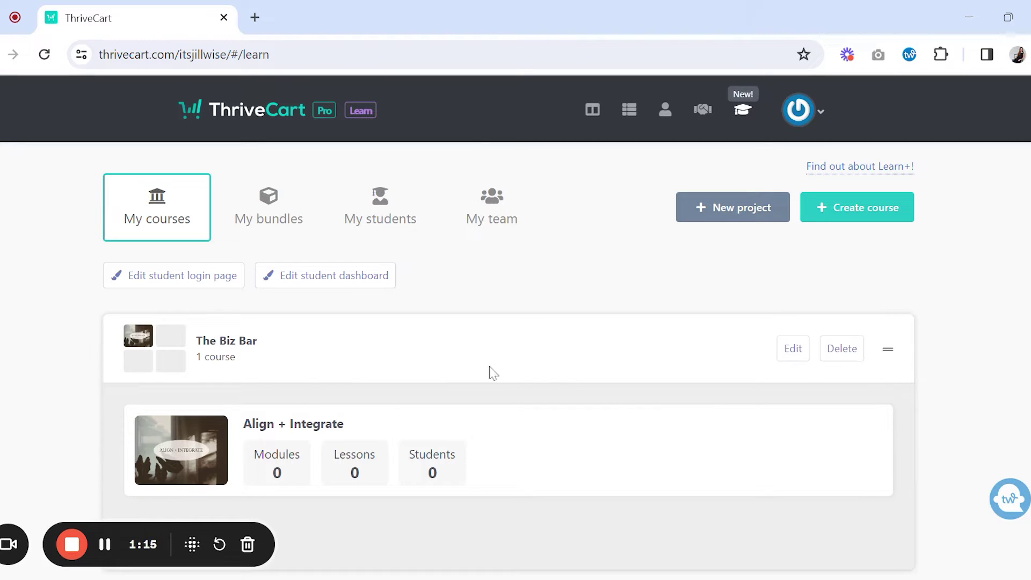
mouse_move(151, 429)
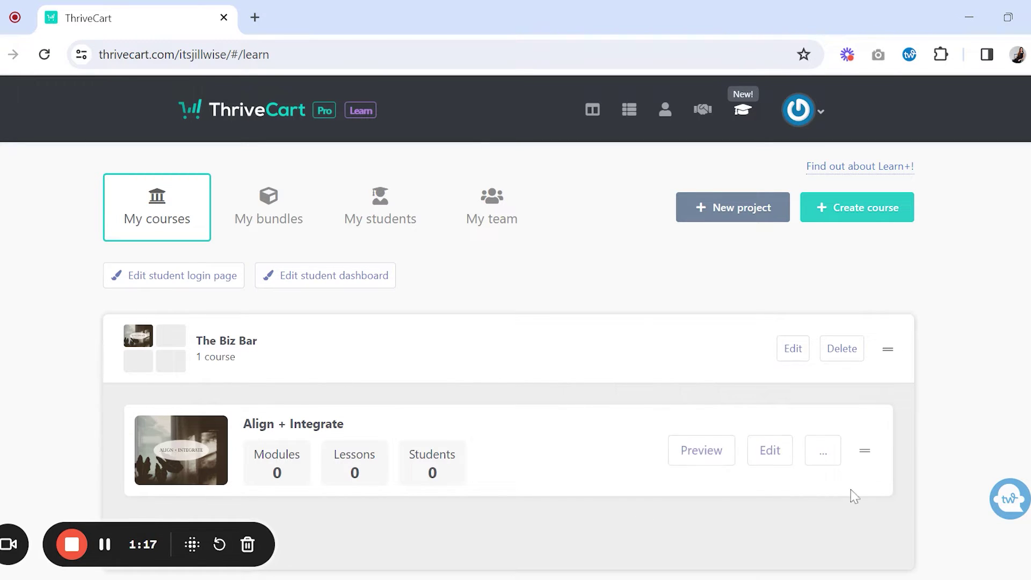
Step: Use the course card's Quick link to open Align + Integrate as a student
click(838, 450)
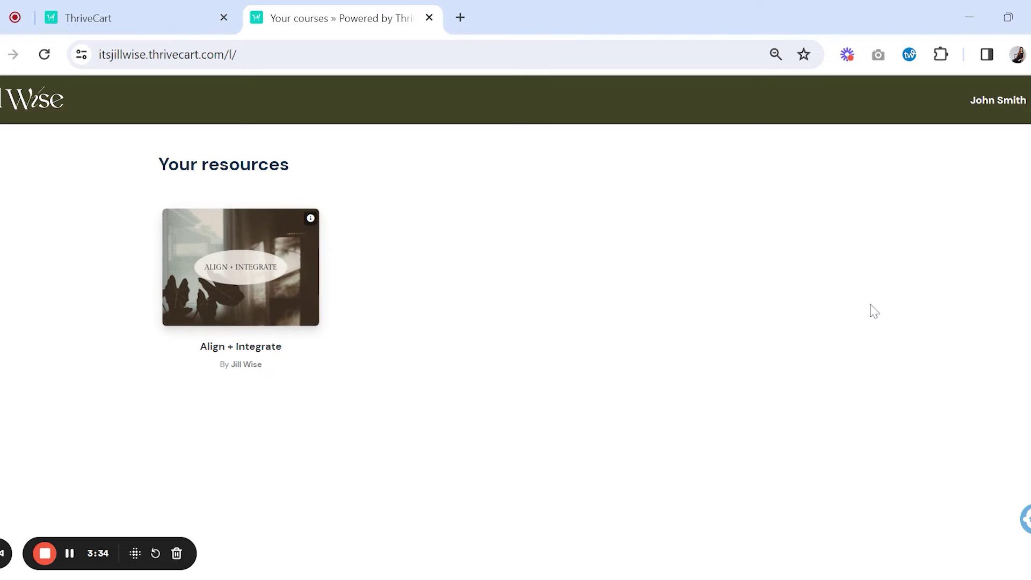
mouse_move(217, 280)
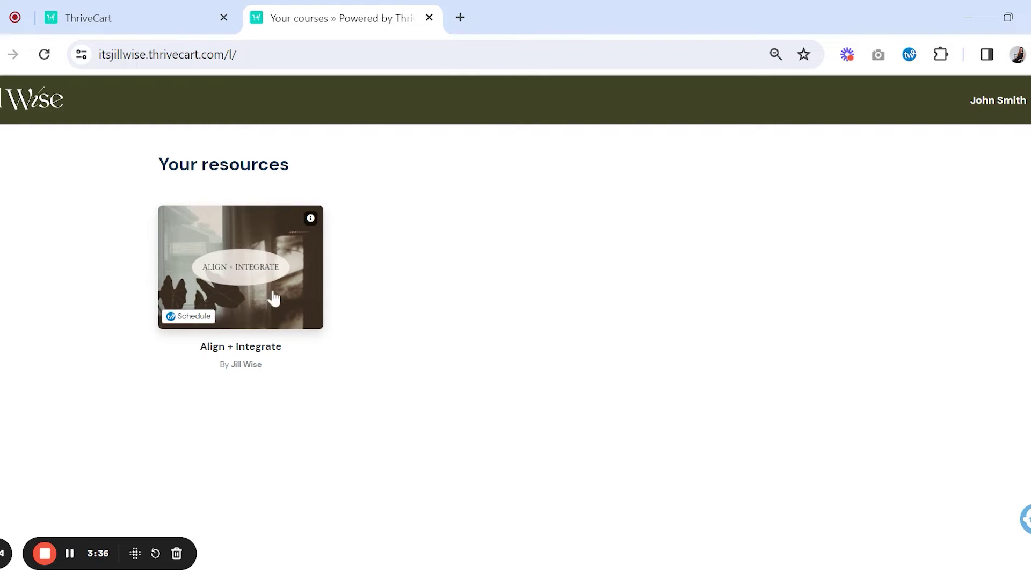
click(240, 256)
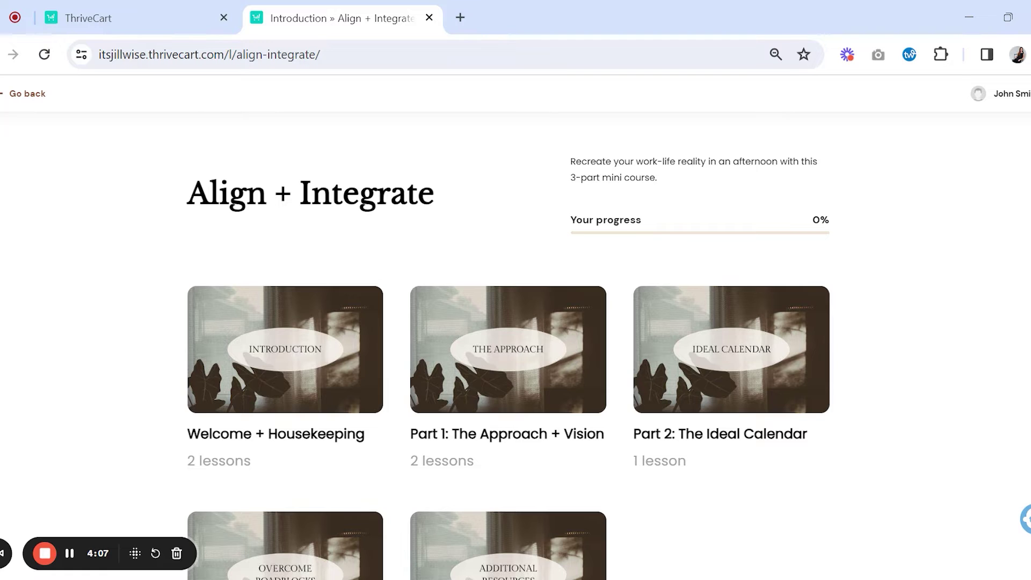
Step: Browse the course's module cards and open the Welcome + Housekeeping module
scroll(582, 211, down, 2)
scroll(963, 306, down, 1)
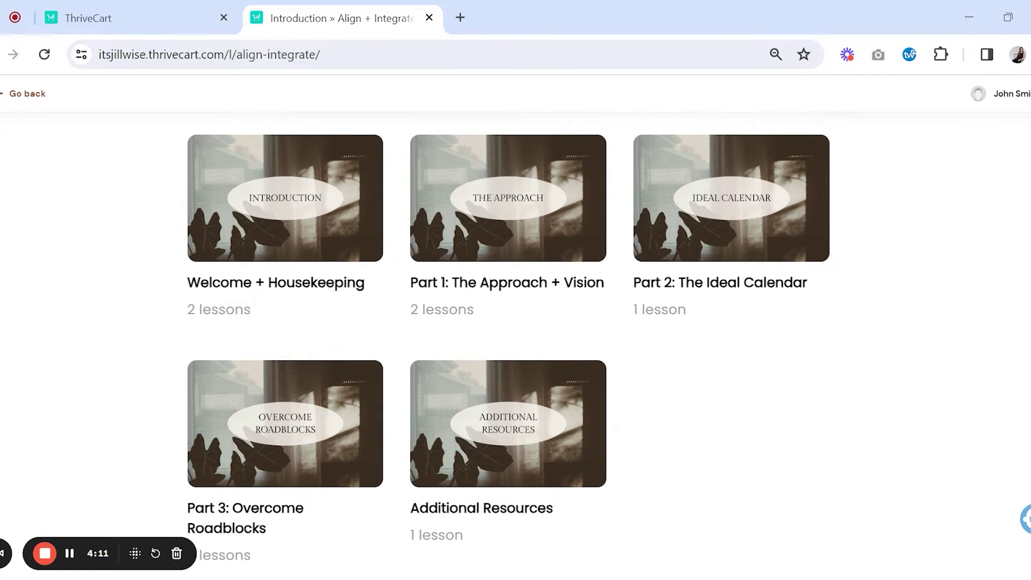
scroll(961, 306, up, 3)
scroll(826, 407, down, 3)
scroll(420, 334, up, 2)
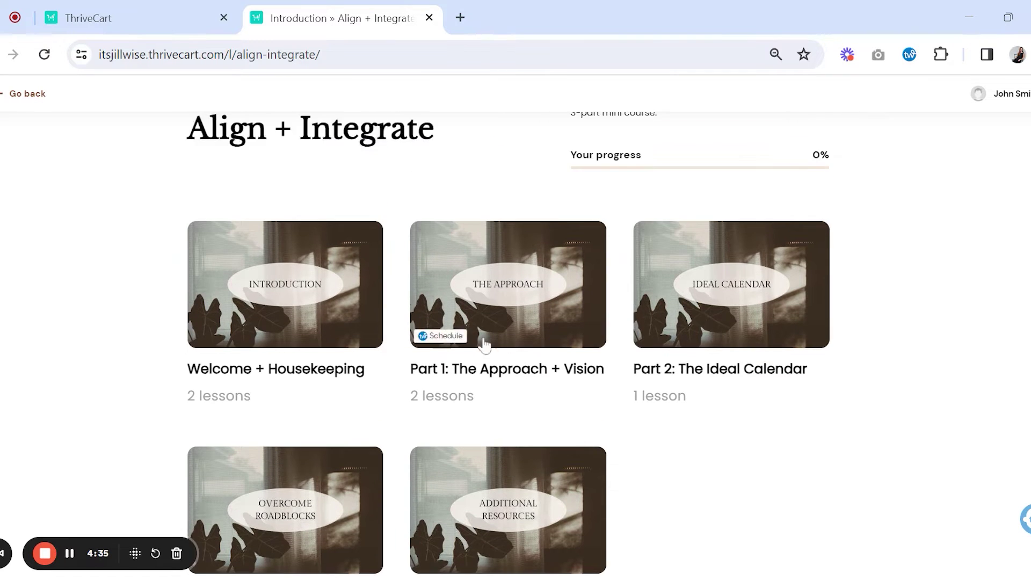
scroll(523, 342, down, 2)
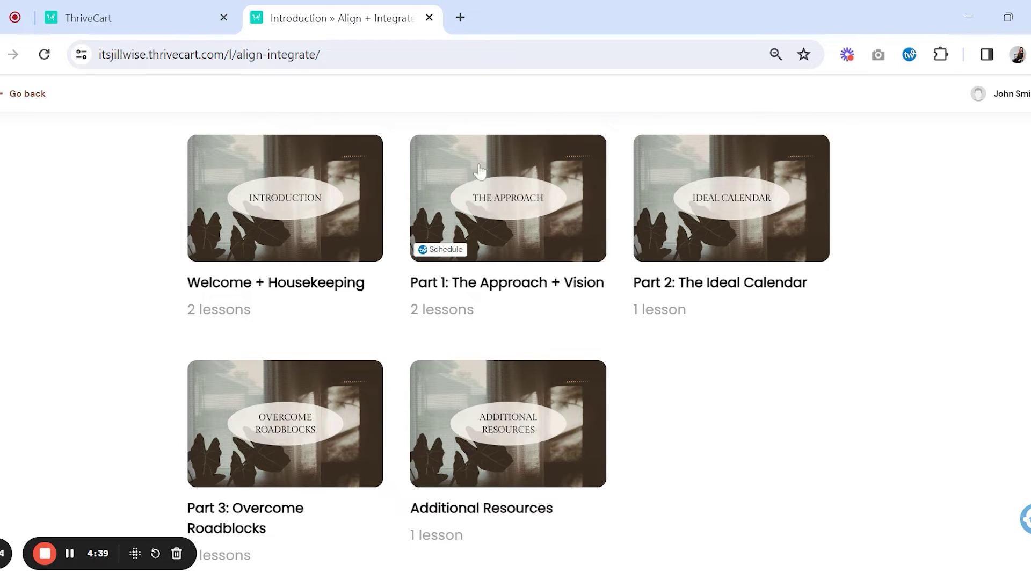
scroll(612, 546, up, 3)
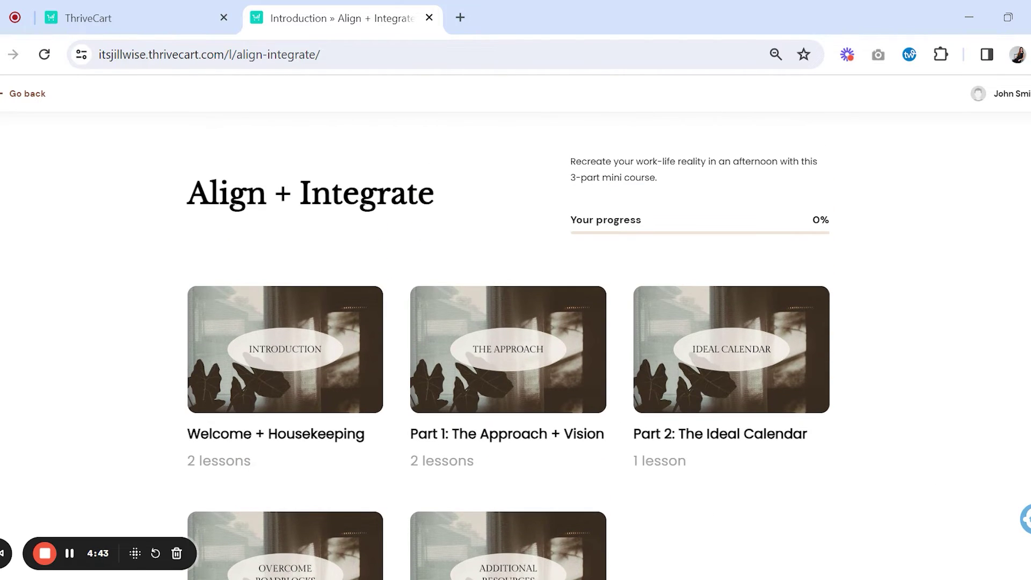
scroll(913, 473, down, 2)
scroll(940, 477, down, 1)
scroll(938, 477, up, 2)
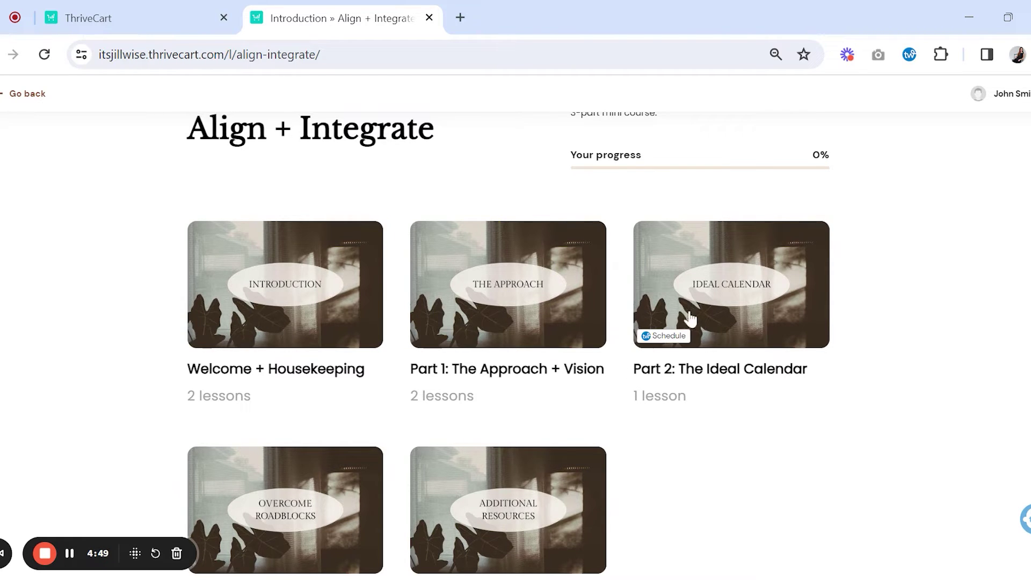
scroll(855, 318, up, 1)
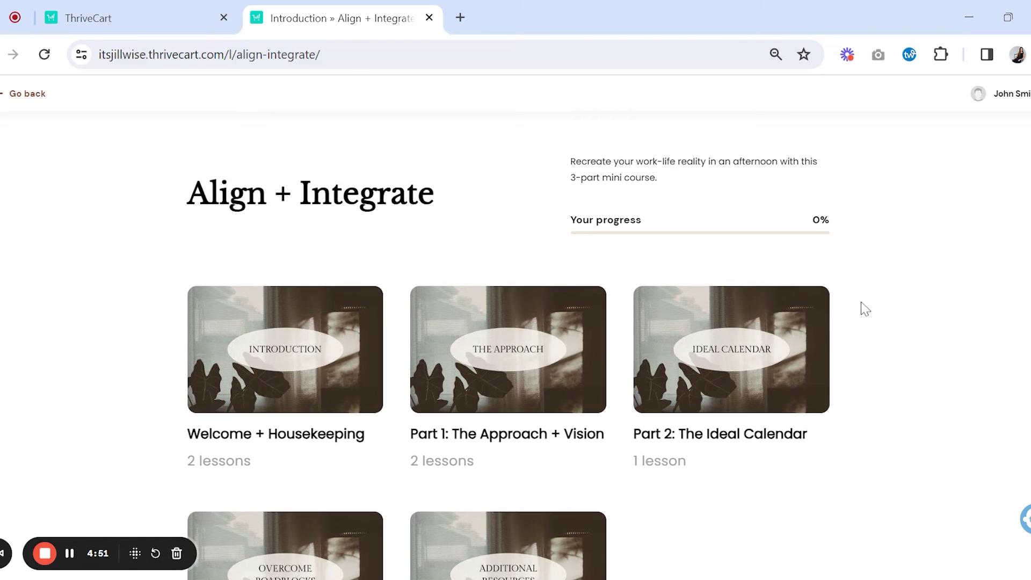
click(259, 320)
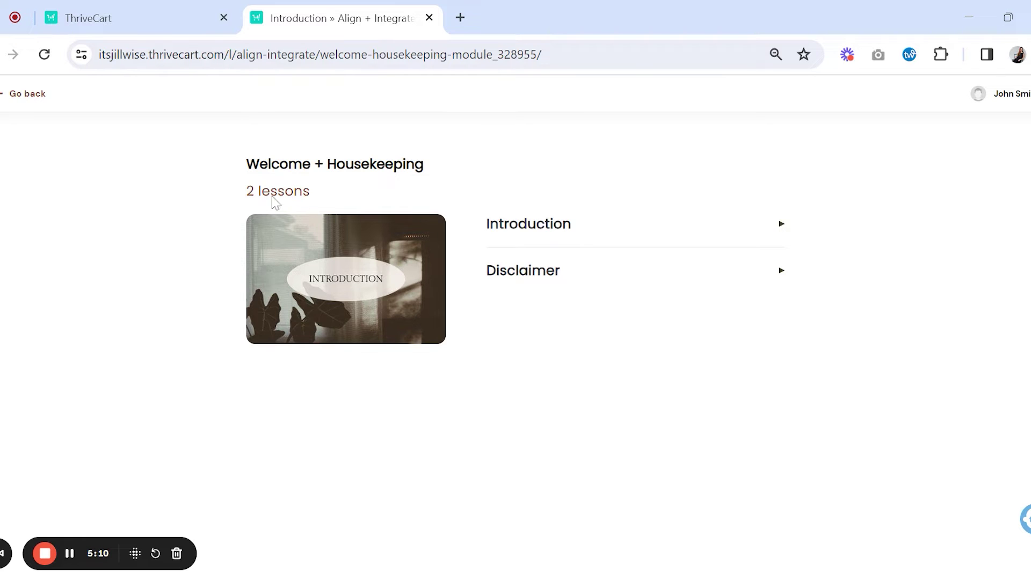
Step: Read through the Introduction lesson, then The Method Overview lesson in Part 1
click(528, 224)
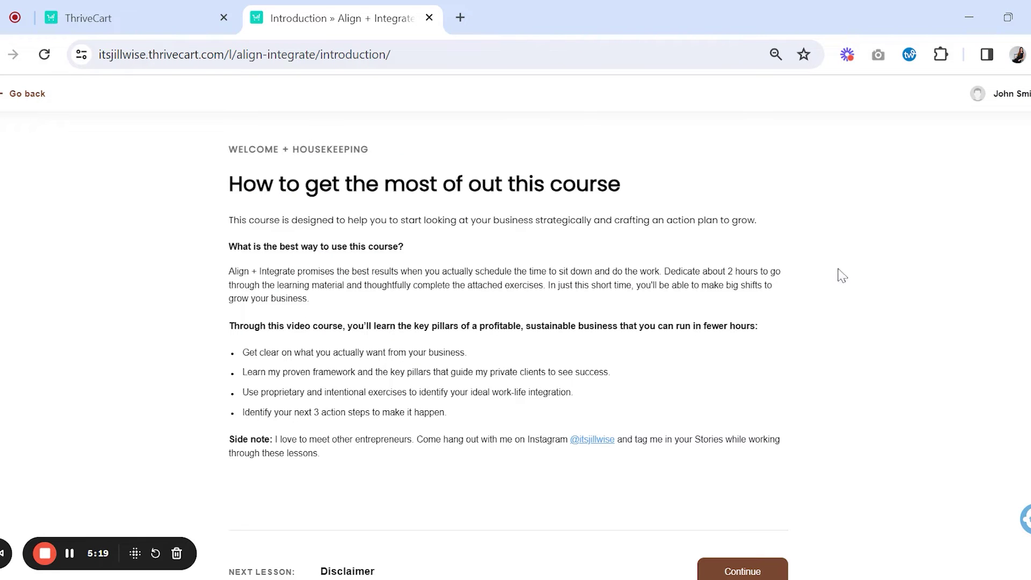
scroll(185, 357, down, 1)
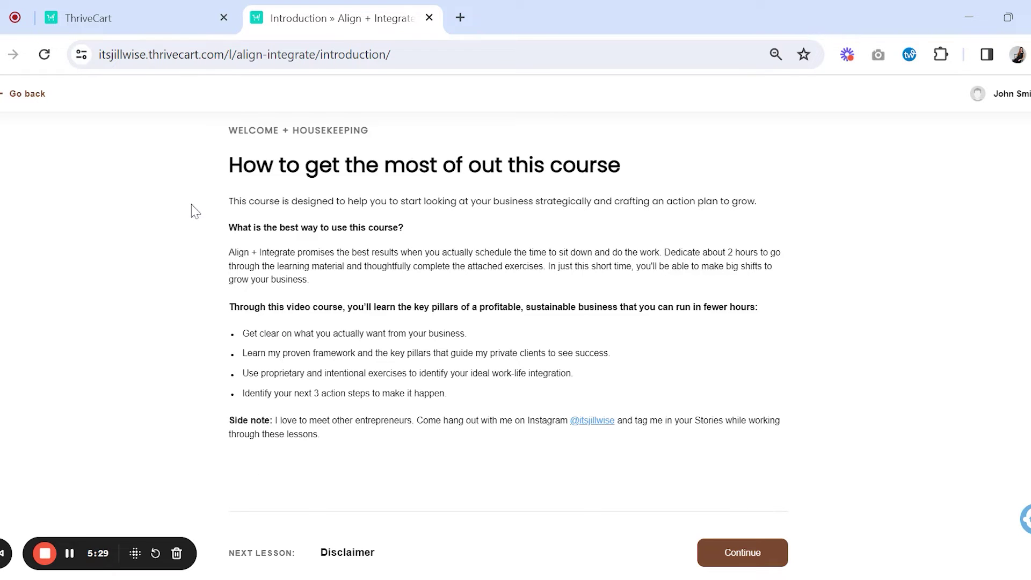
scroll(720, 248, up, 1)
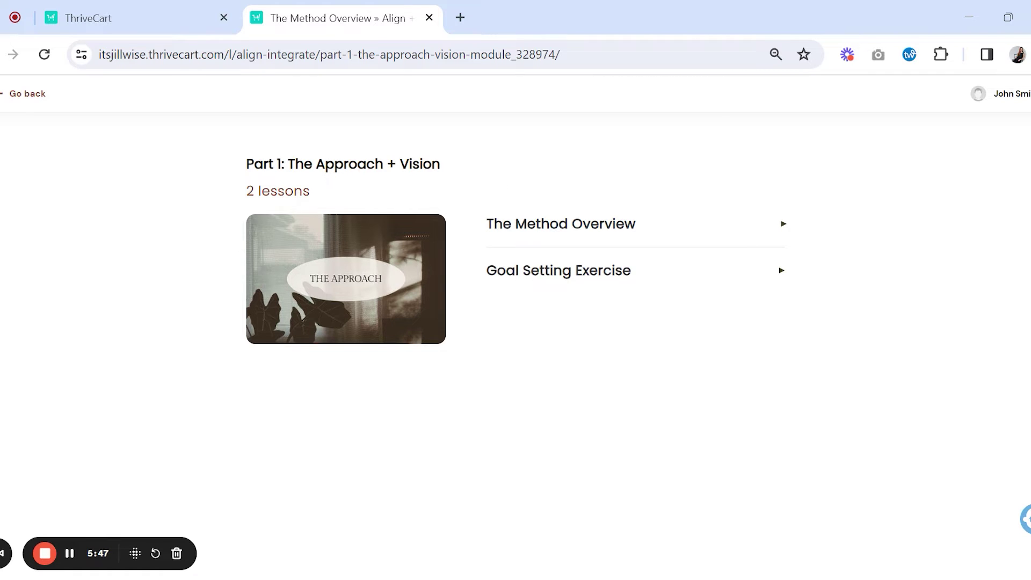
click(551, 232)
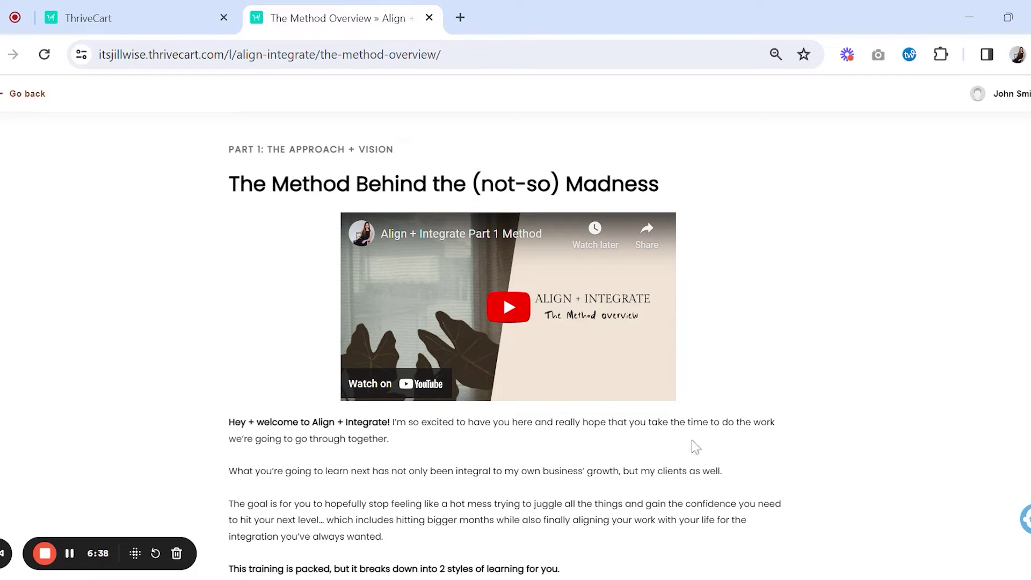
scroll(856, 309, down, 4)
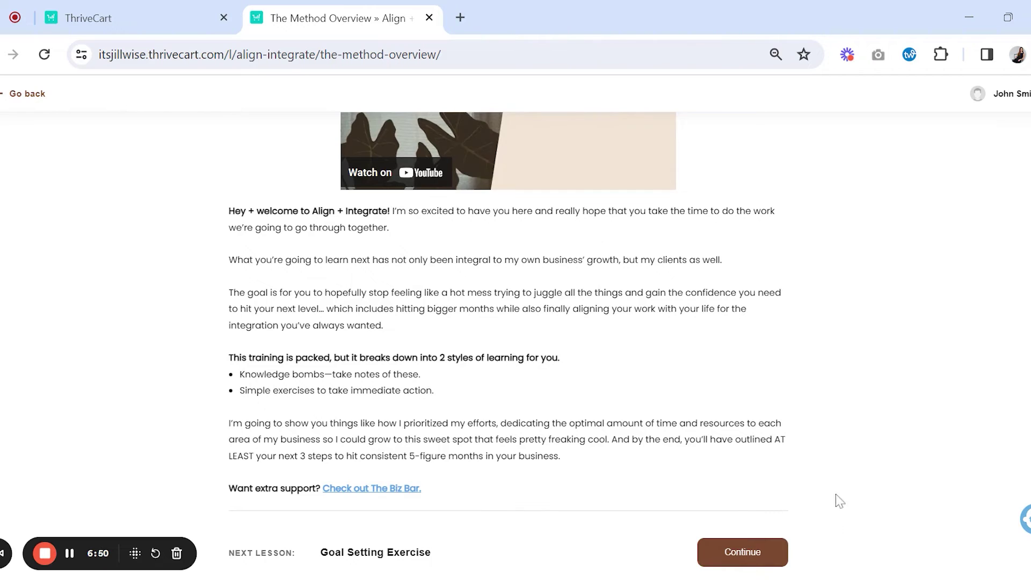
scroll(838, 499, up, 4)
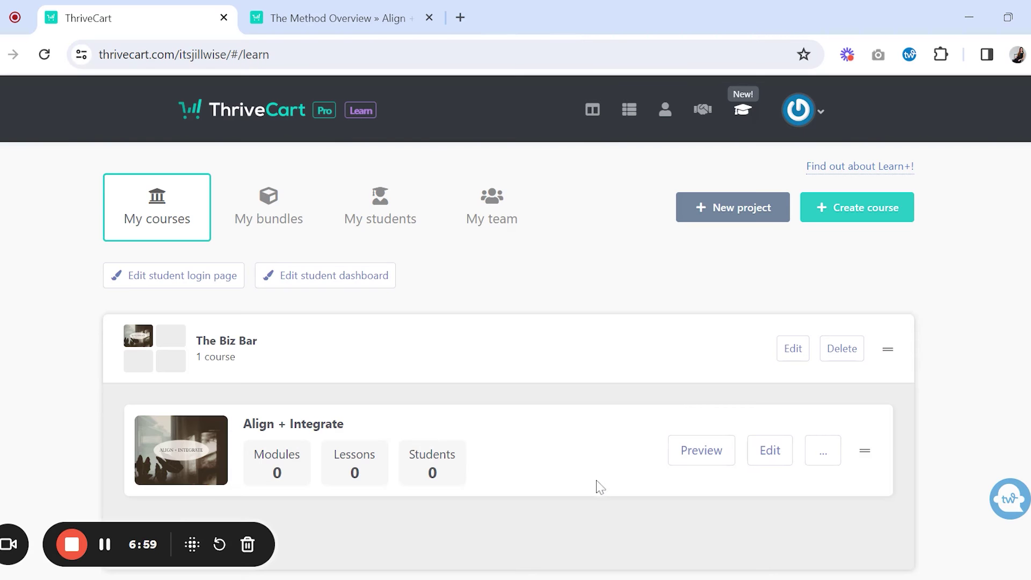
Step: Open the Align + Integrate course content for editing and look over its lesson list
click(768, 469)
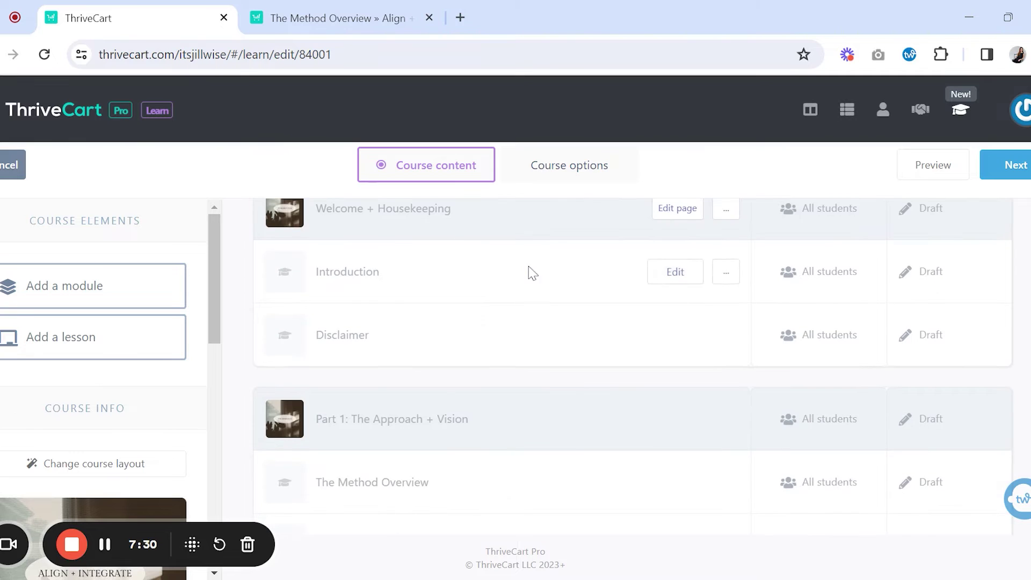
scroll(528, 272, up, 2)
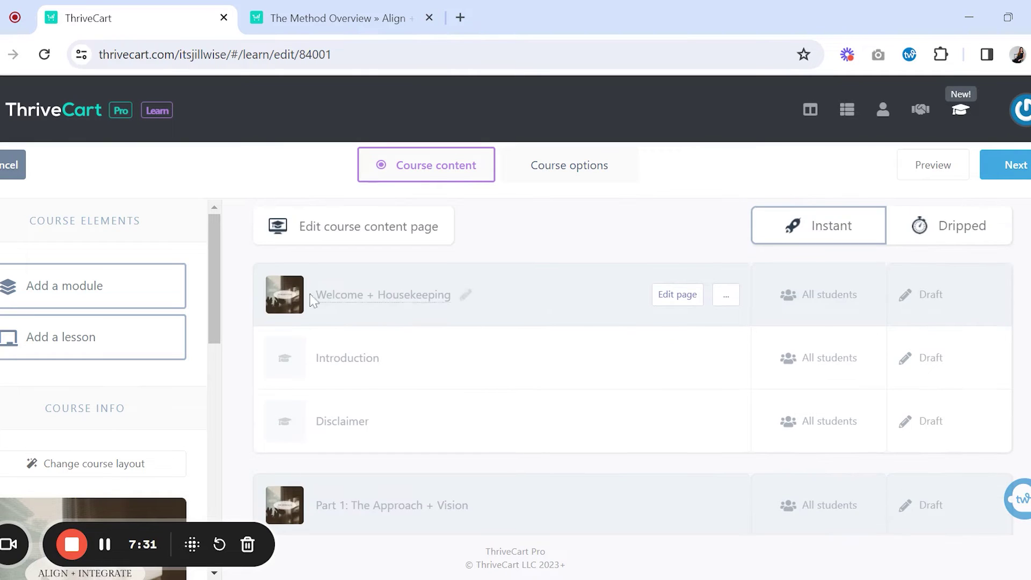
scroll(364, 357, down, 2)
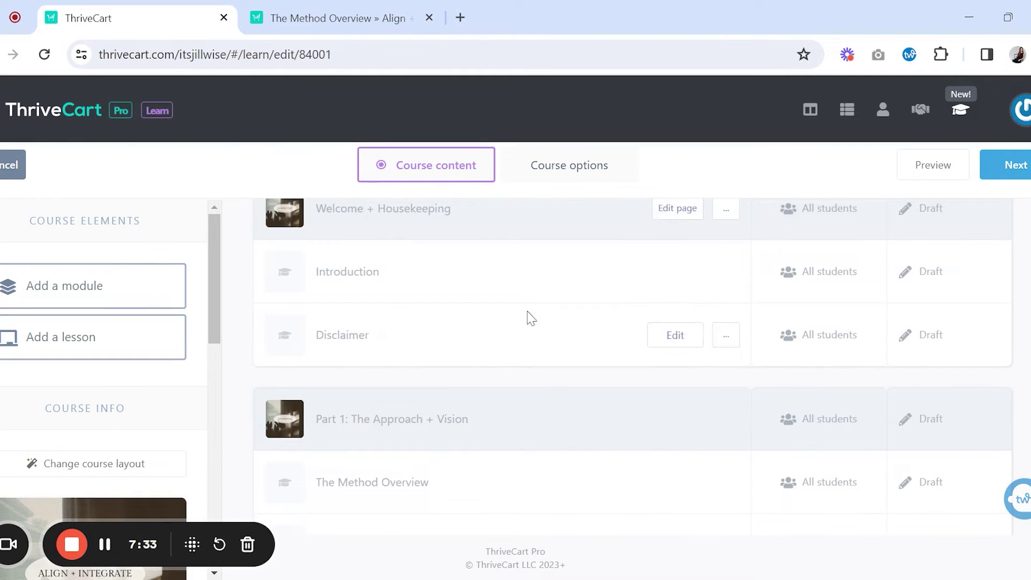
scroll(529, 319, down, 12)
scroll(511, 373, up, 4)
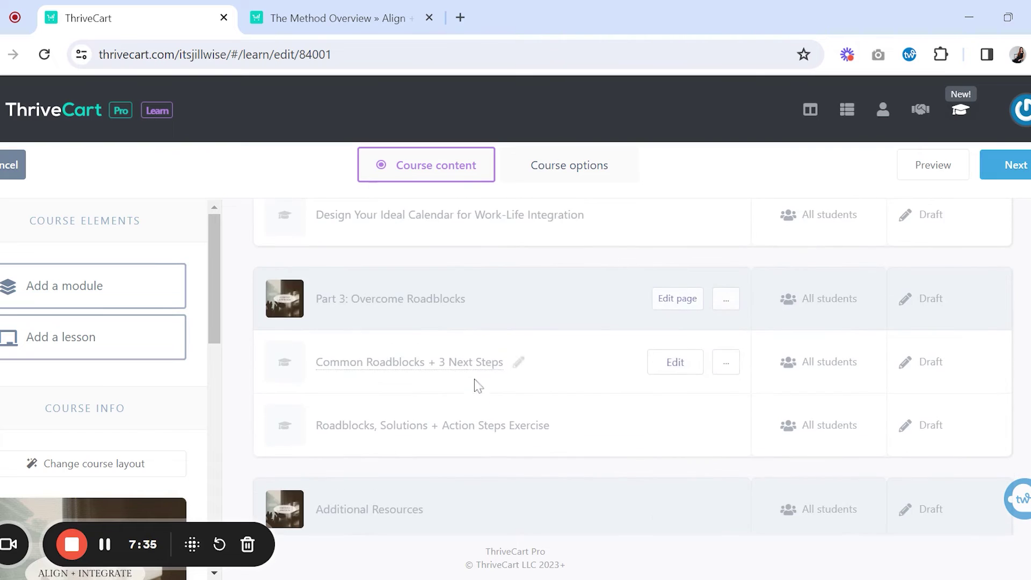
scroll(478, 385, down, 4)
Step: Drag lessons such as Additional Resources into new positions between modules
drag(405, 414, 474, 278)
scroll(505, 300, down, 1)
scroll(515, 327, up, 5)
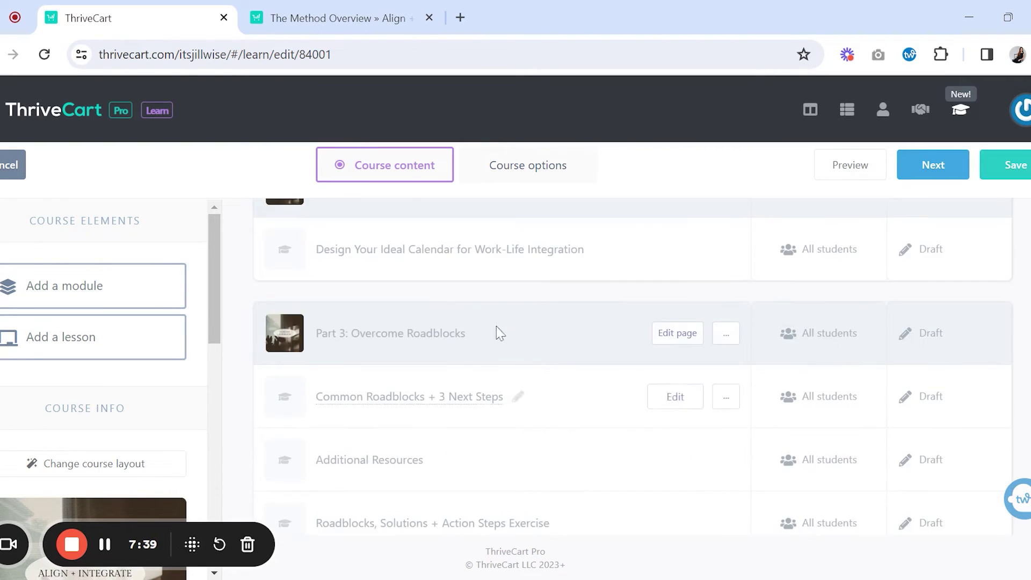
scroll(500, 333, down, 2)
drag(490, 411, 454, 417)
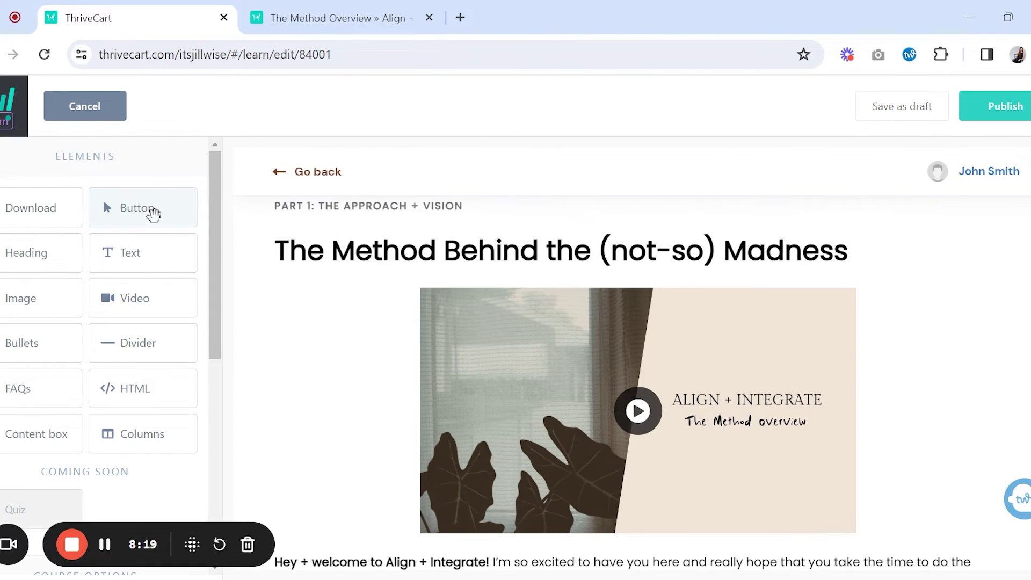
Step: Review the Next Lesson block's settings and save the block
scroll(278, 339, down, 3)
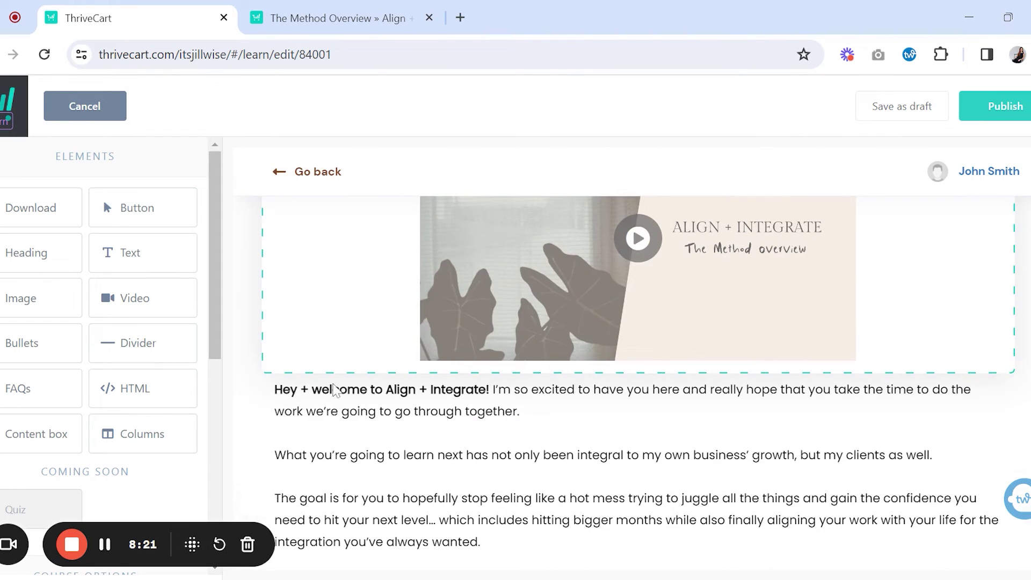
scroll(582, 478, down, 5)
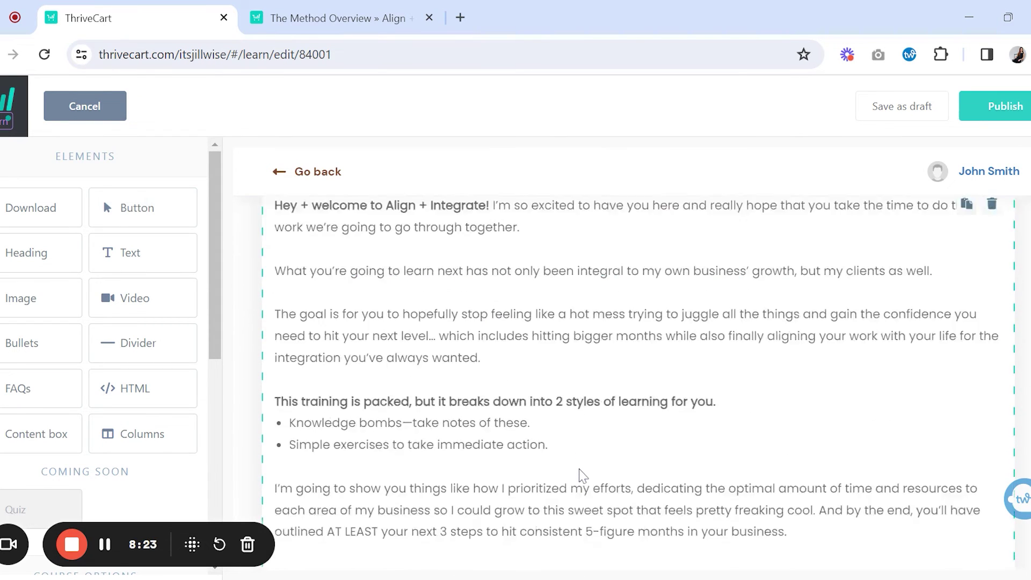
click(835, 541)
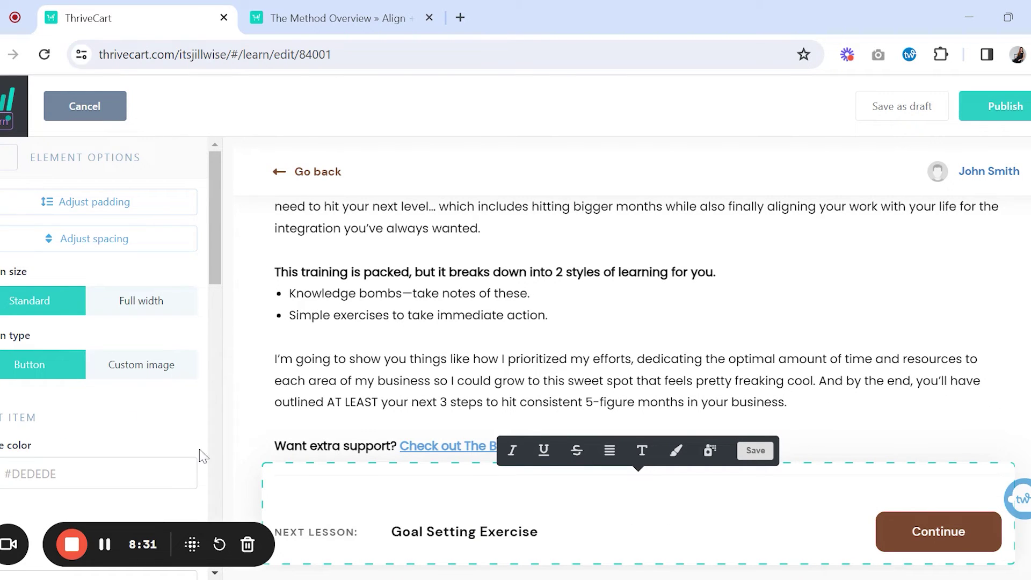
scroll(108, 370, down, 6)
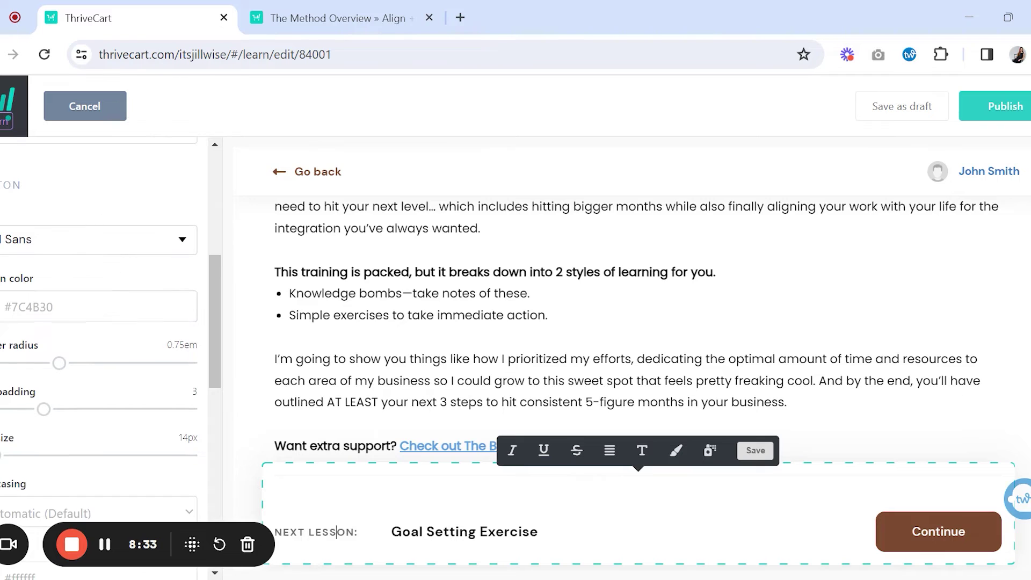
scroll(115, 322, down, 8)
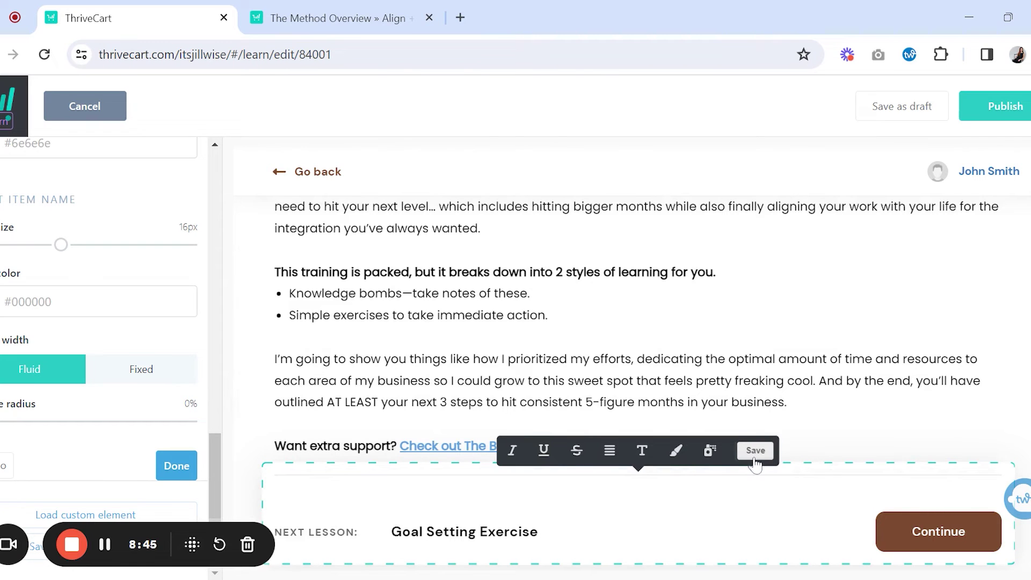
click(755, 451)
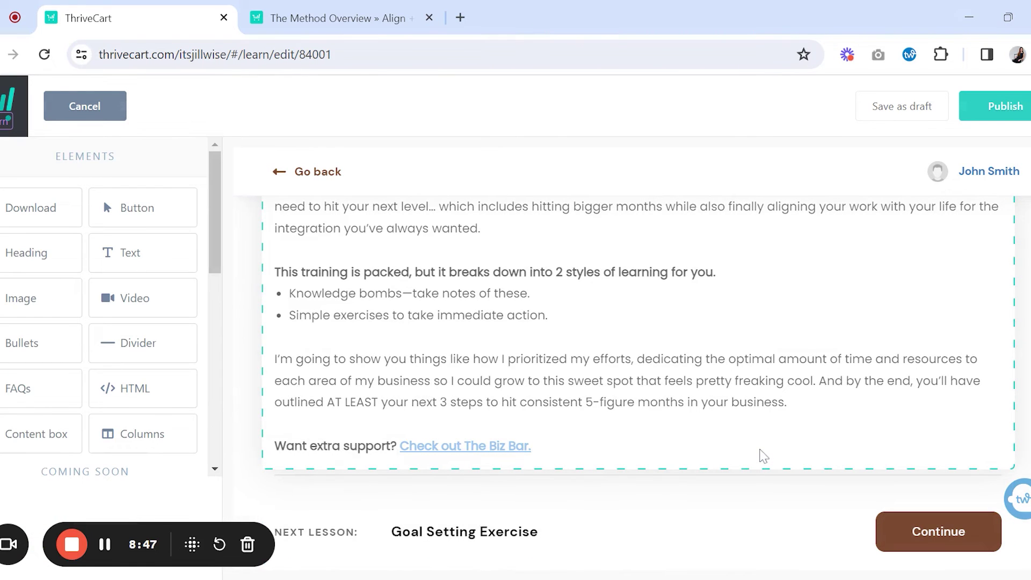
Step: Save The Method Behind the (not-so) Madness lesson as a draft
scroll(761, 454, up, 10)
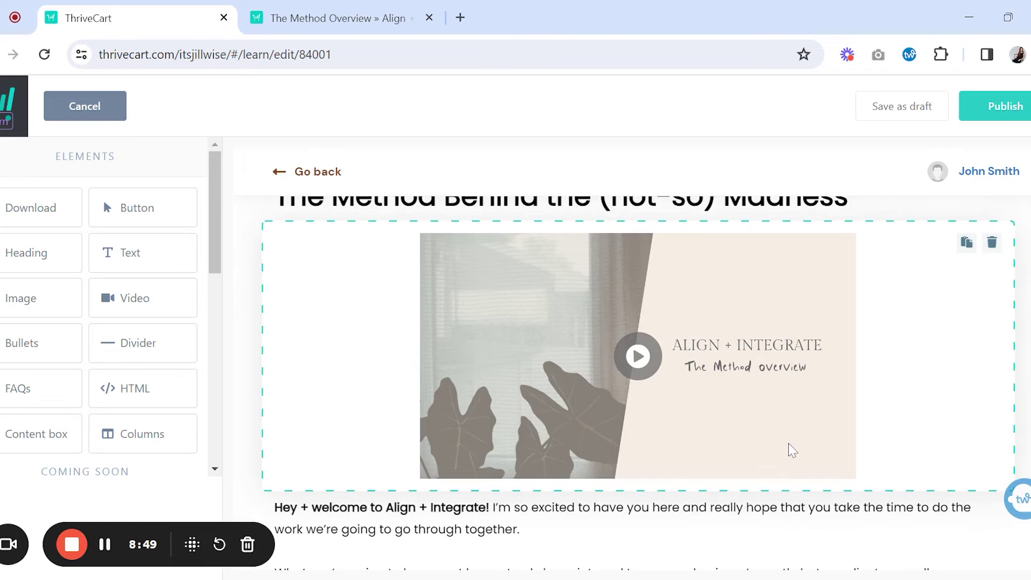
scroll(787, 449, up, 2)
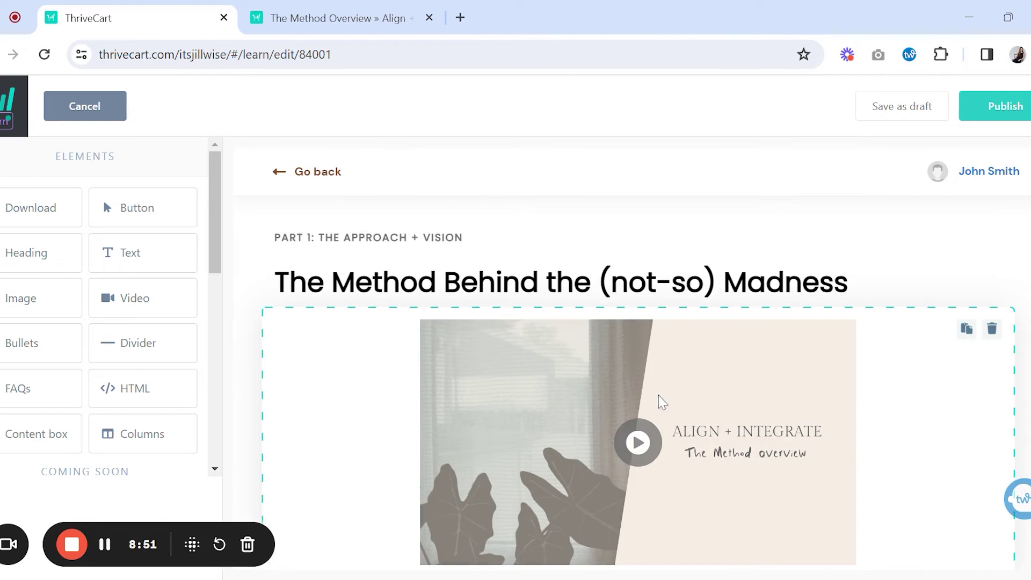
scroll(863, 486, down, 1)
scroll(863, 485, down, 3)
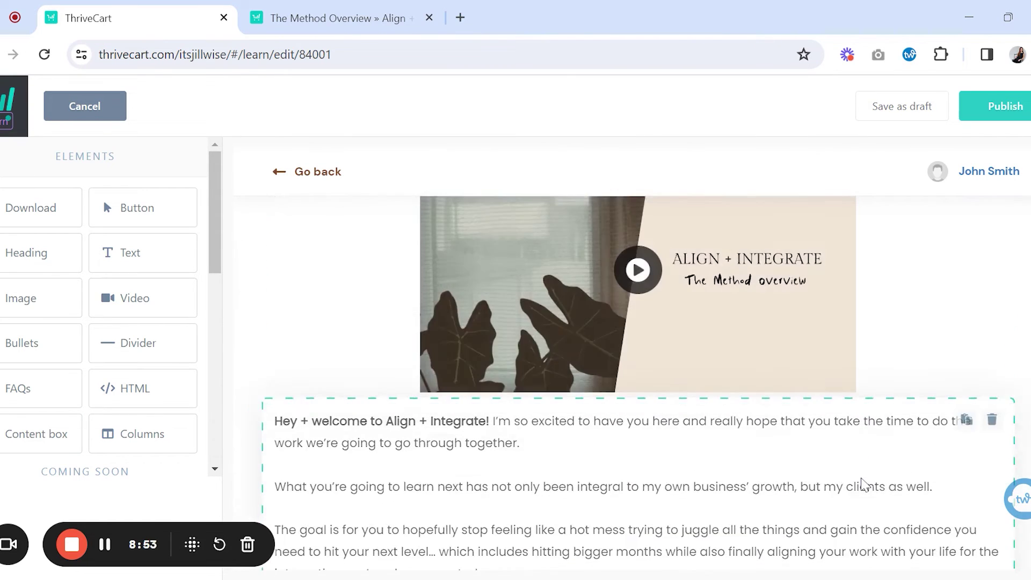
scroll(863, 484, up, 4)
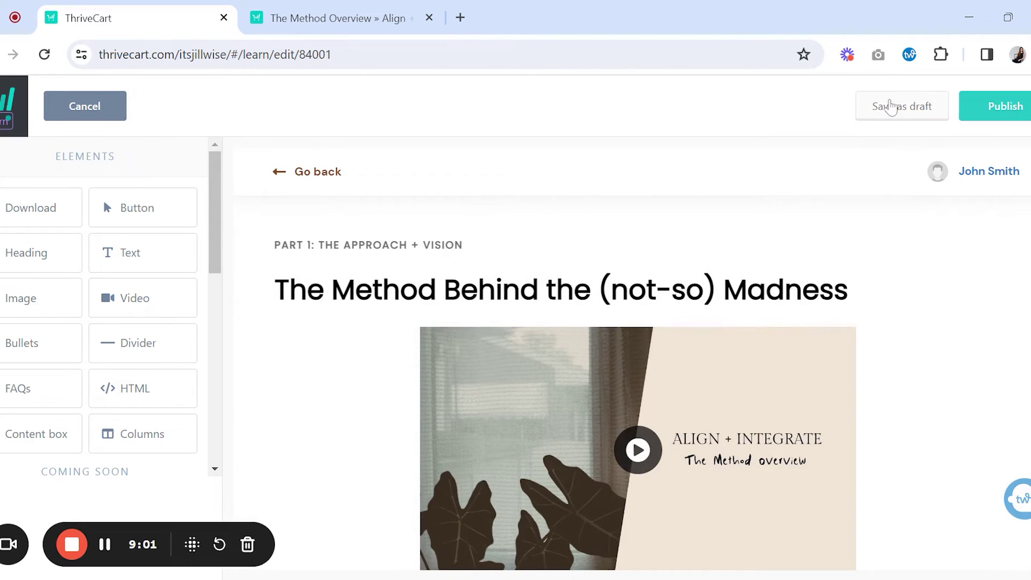
click(890, 106)
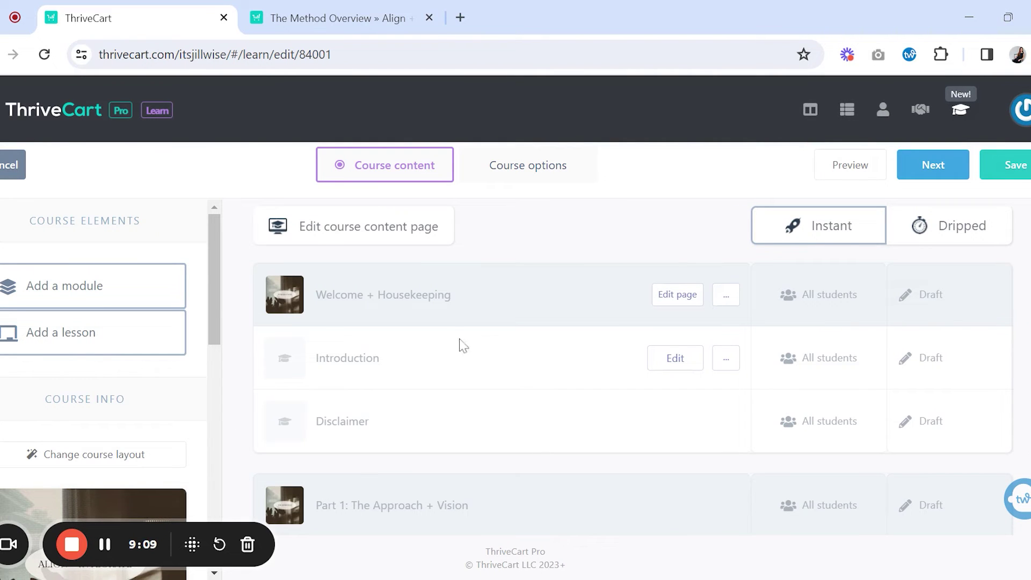
Step: View the Sidebar, Top Menu and Grid course layout options
click(176, 461)
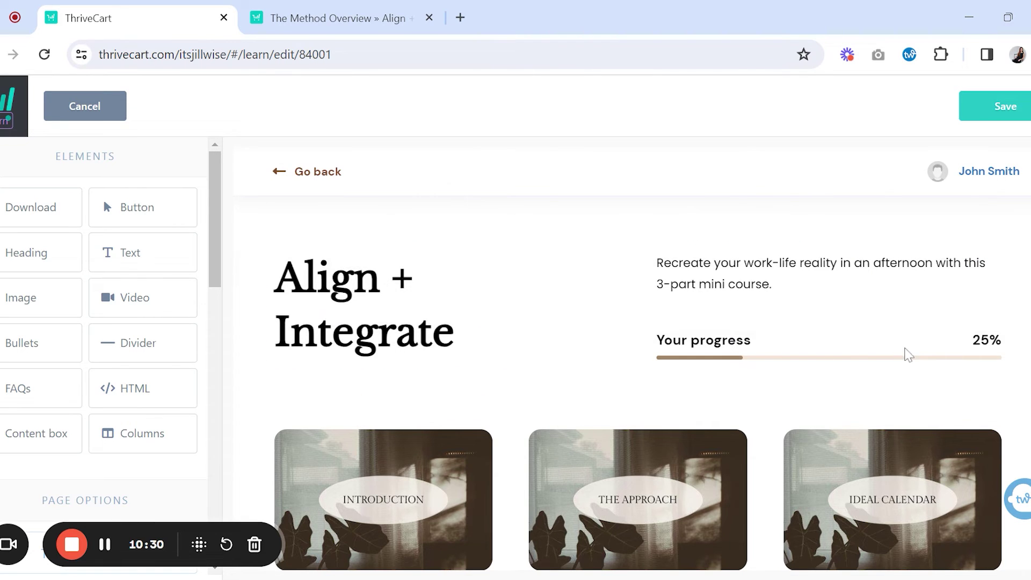
Step: Look through the course content page options and save the Align + Integrate course
scroll(904, 350, down, 5)
scroll(462, 268, down, 3)
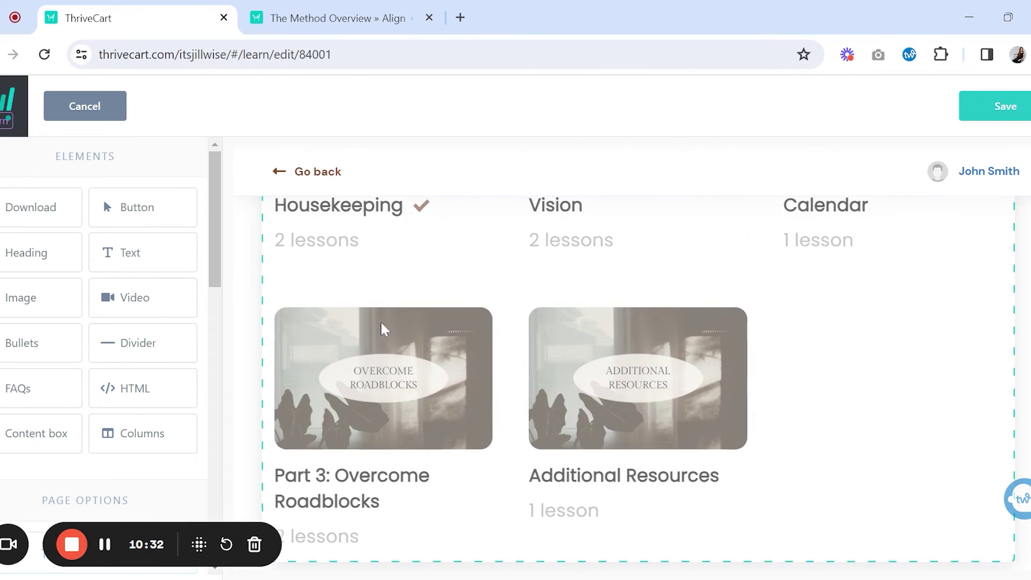
scroll(110, 269, down, 6)
scroll(110, 333, down, 4)
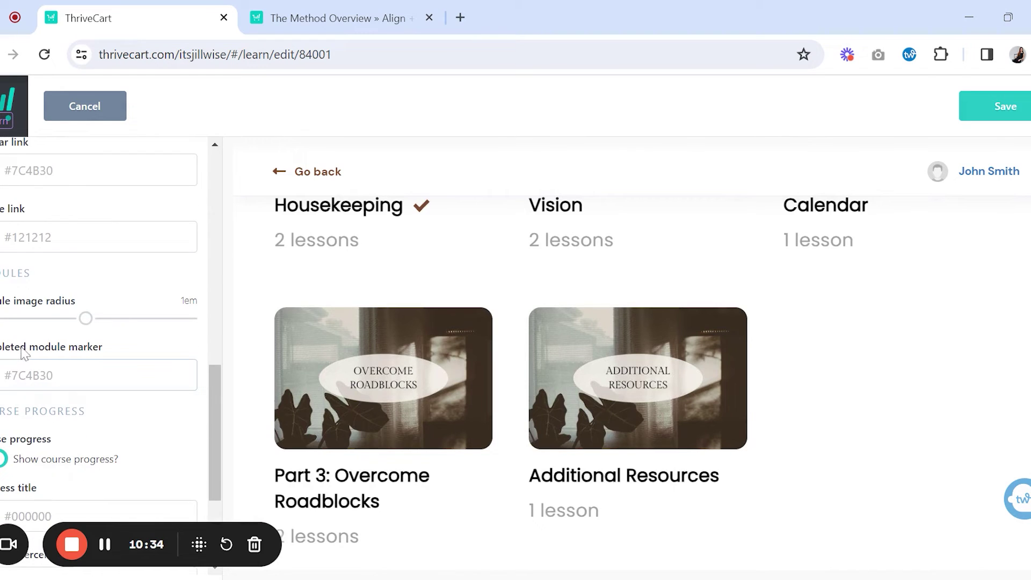
scroll(113, 382, down, 5)
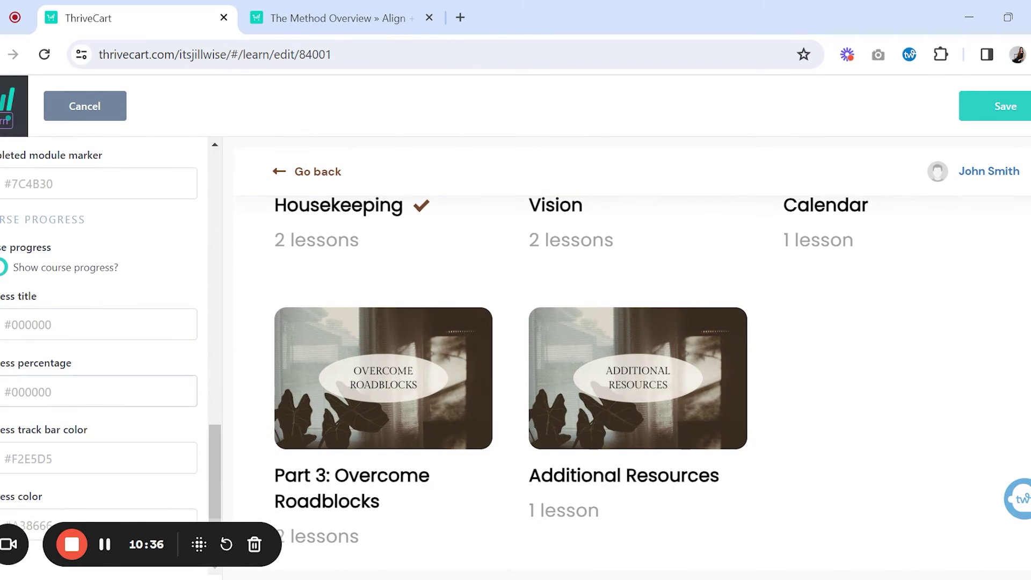
scroll(113, 382, up, 6)
scroll(111, 386, up, 8)
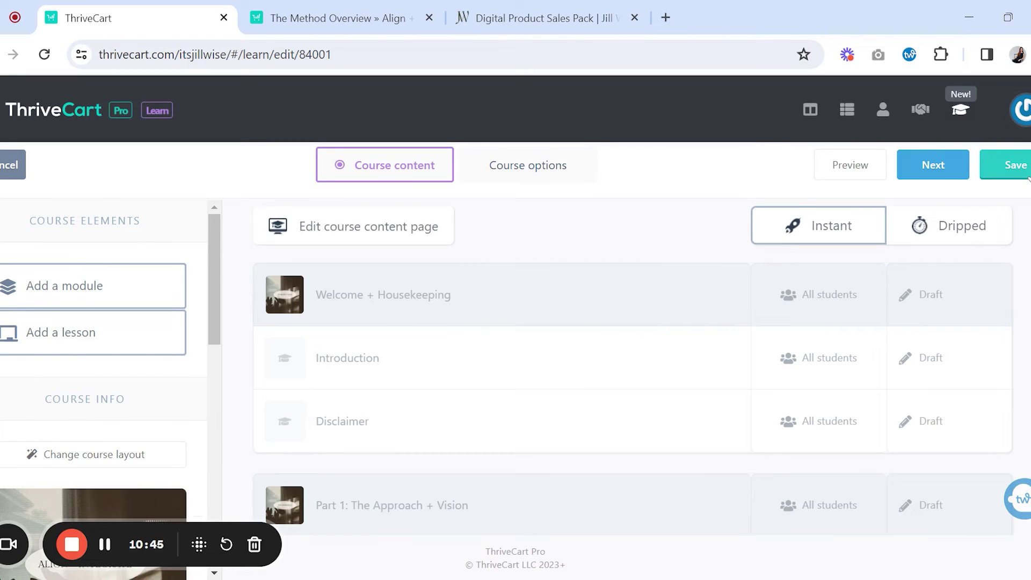
click(1007, 164)
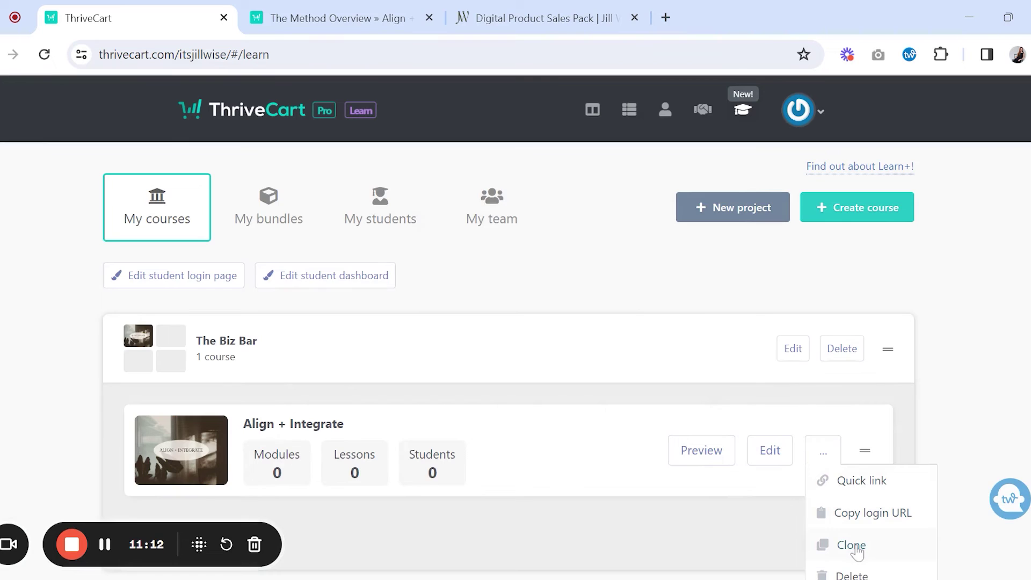
Step: Clone the Align + Integrate course and open the copy for editing
click(857, 551)
click(670, 270)
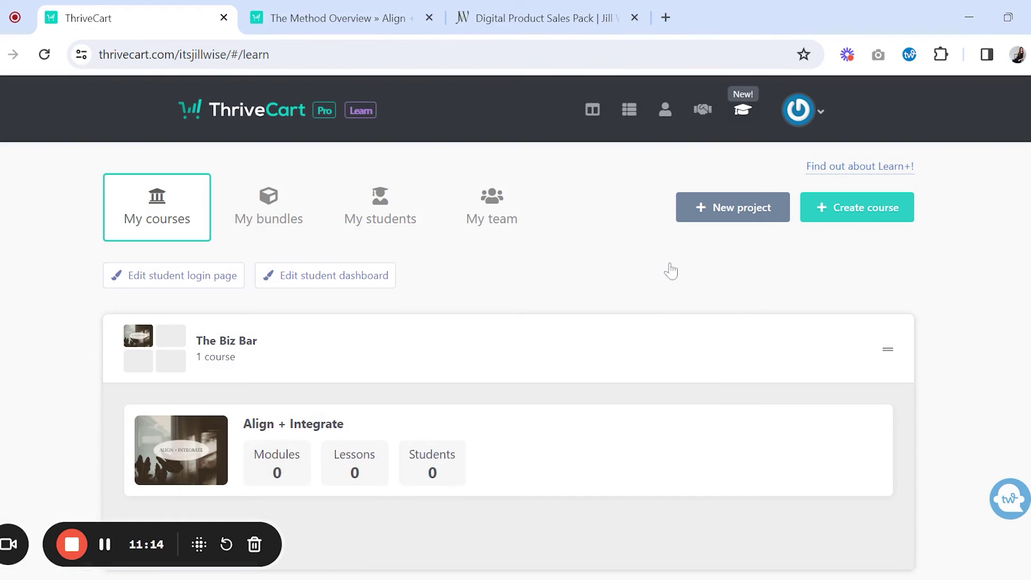
scroll(693, 287, down, 1)
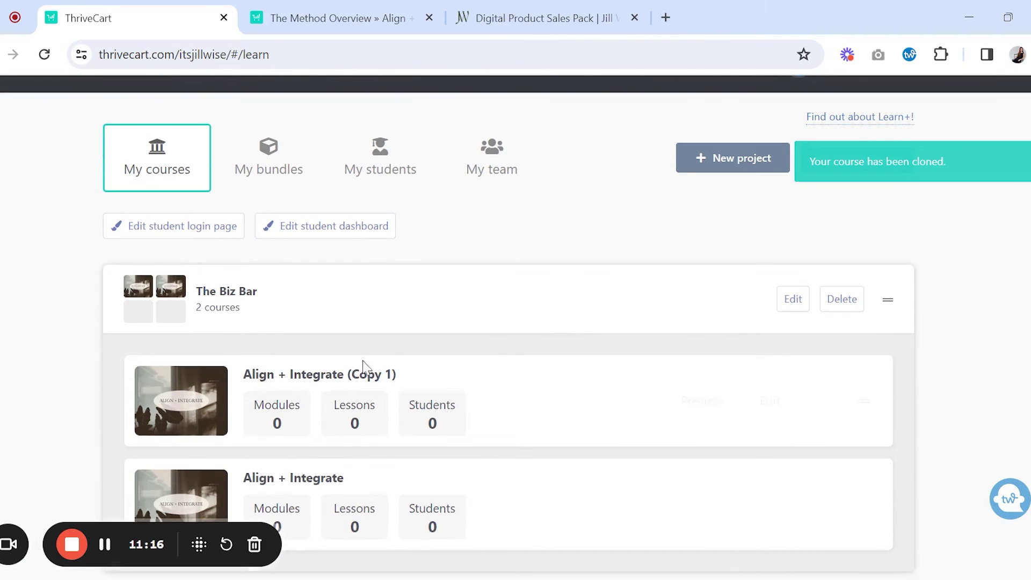
click(770, 403)
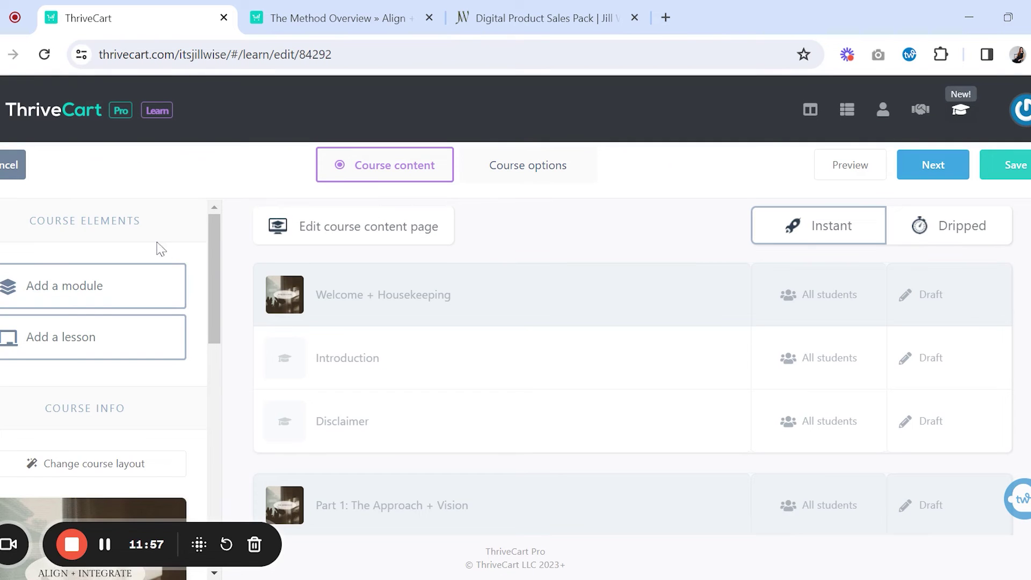
Step: Rename the copied course to 'Digital Product Sales Pack'
scroll(161, 248, down, 6)
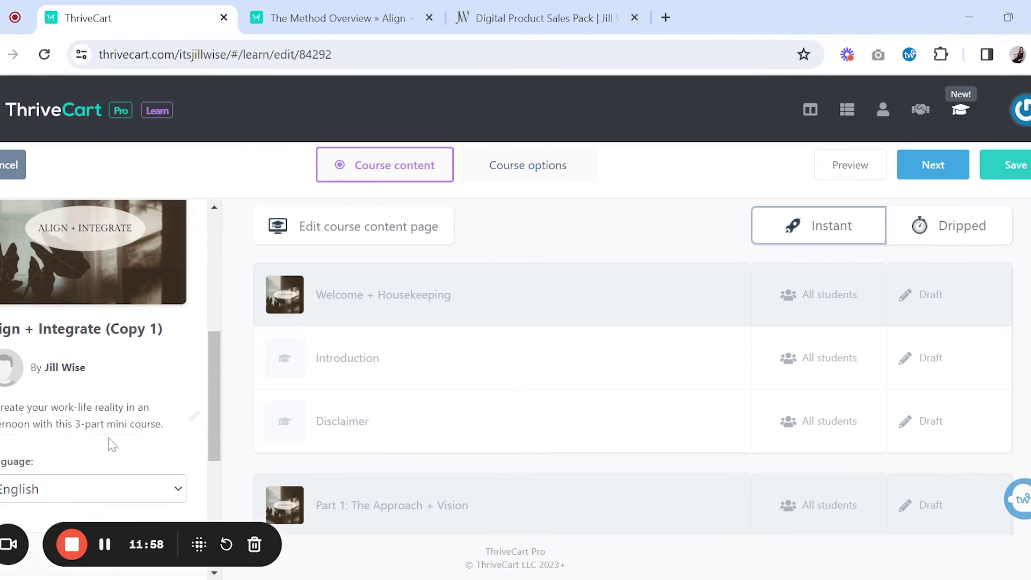
double_click(139, 333)
key(ctrl+a)
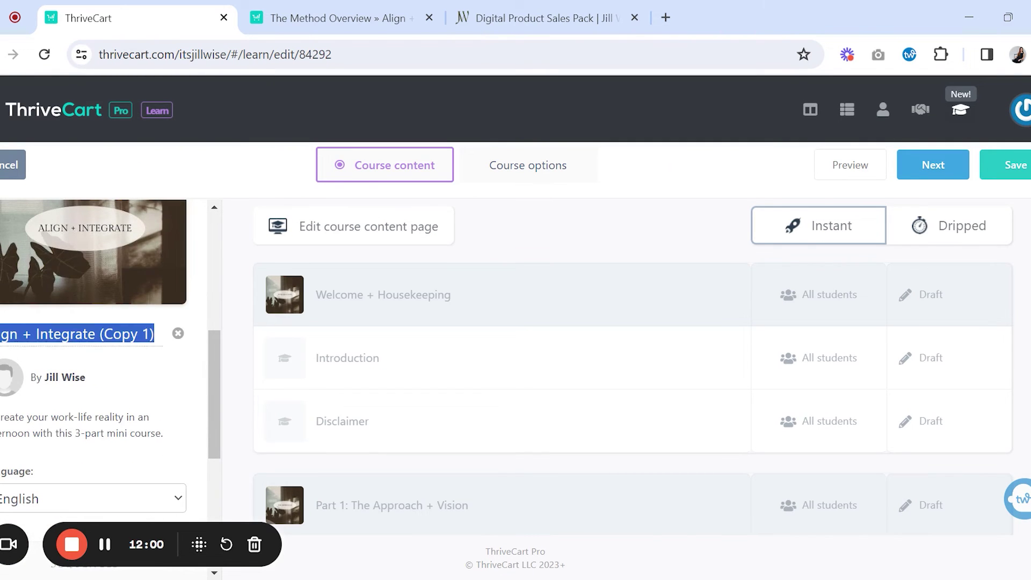
text(Digital Product S)
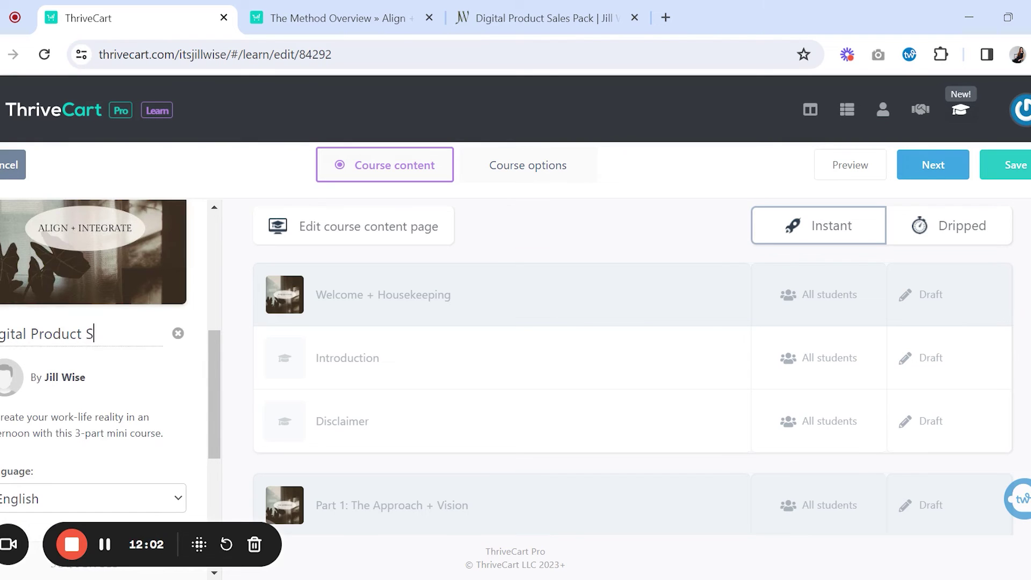
text(ales Pack)
key(Return)
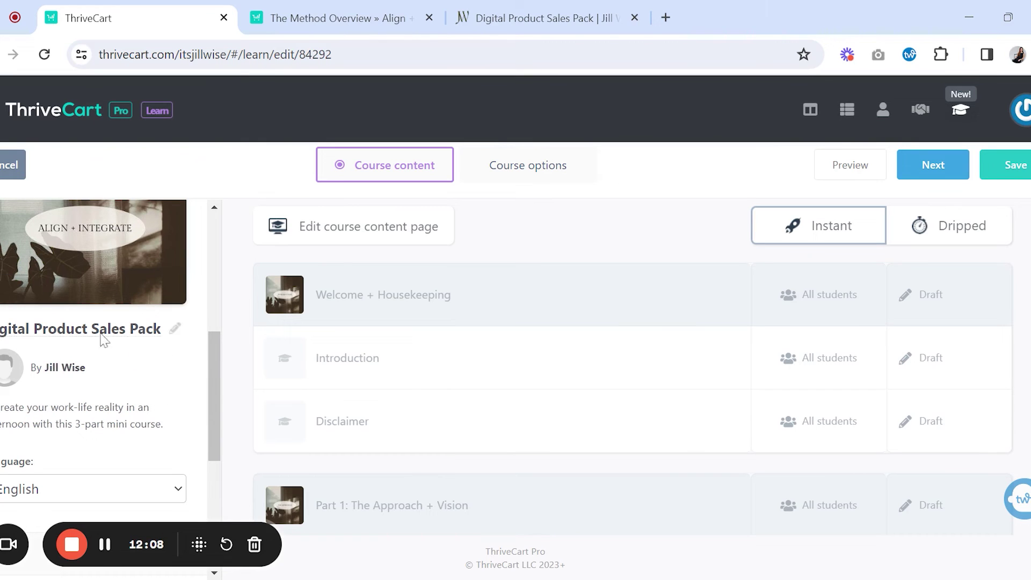
scroll(145, 386, up, 2)
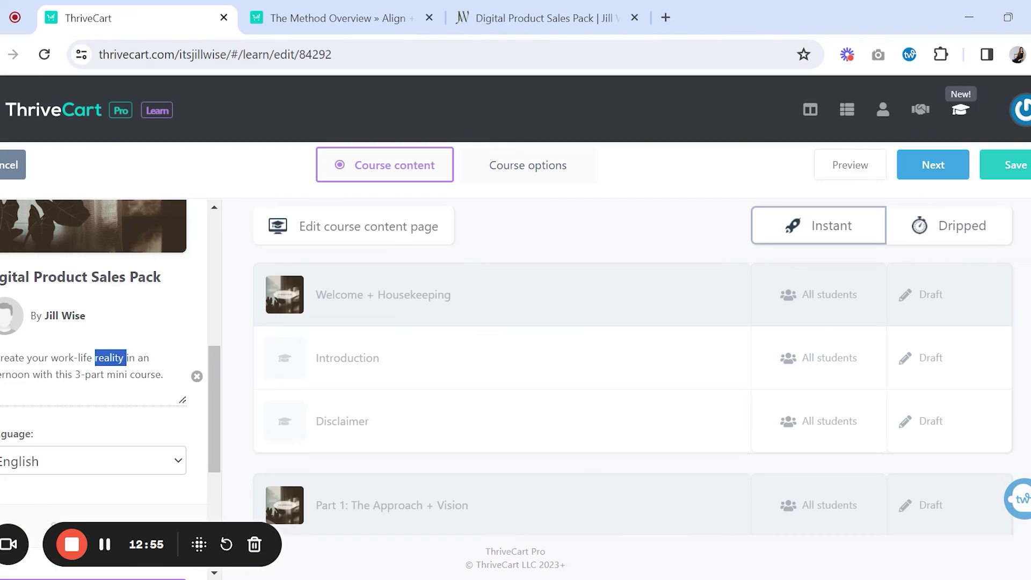
Step: Replace the course description with the copied sales page tagline
key(ctrl+a)
key(ctrl+v)
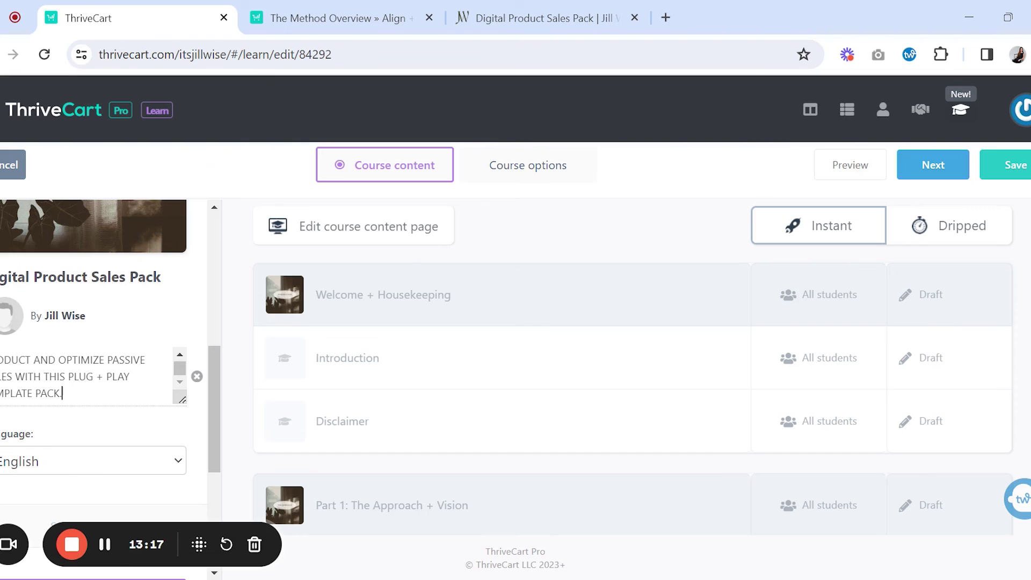
Step: Scroll up through the Thinkific Align + Integrate Introduction lesson preview
scroll(91, 376, up, 1)
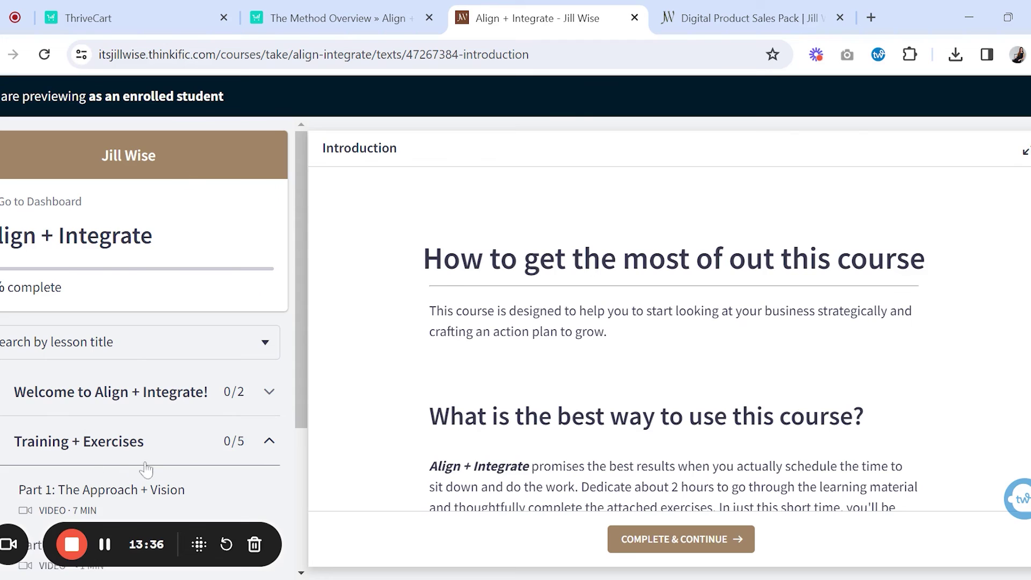
Step: Open the Part 1: The Approach + Vision lesson from the Align + Integrate sidebar
scroll(265, 297, down, 3)
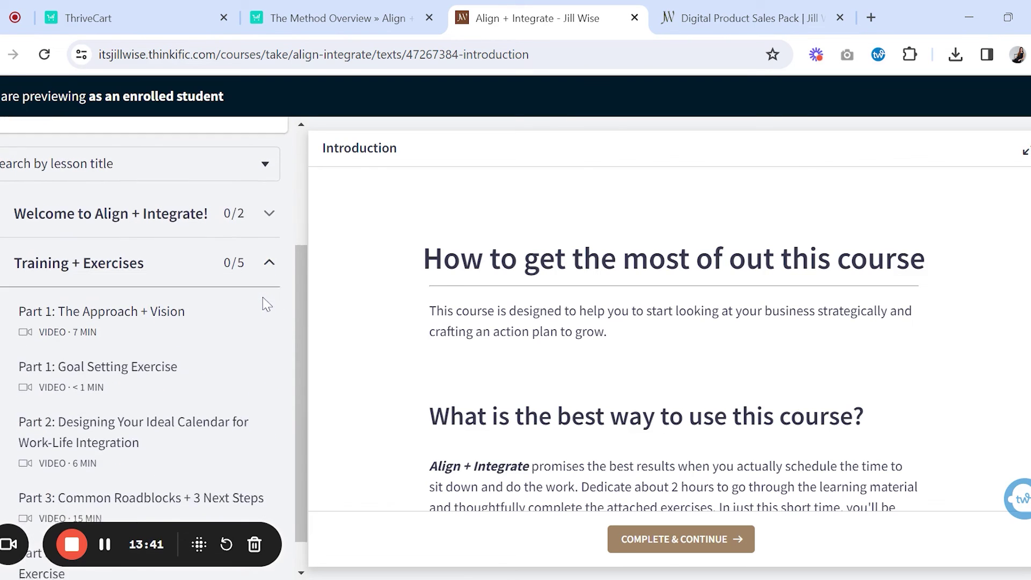
scroll(266, 305, down, 1)
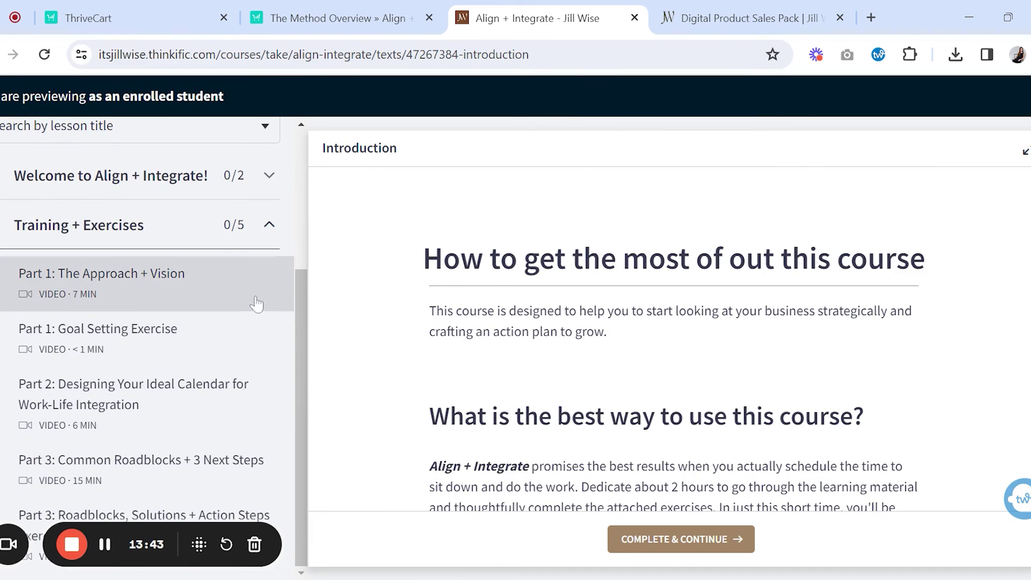
scroll(258, 306, up, 2)
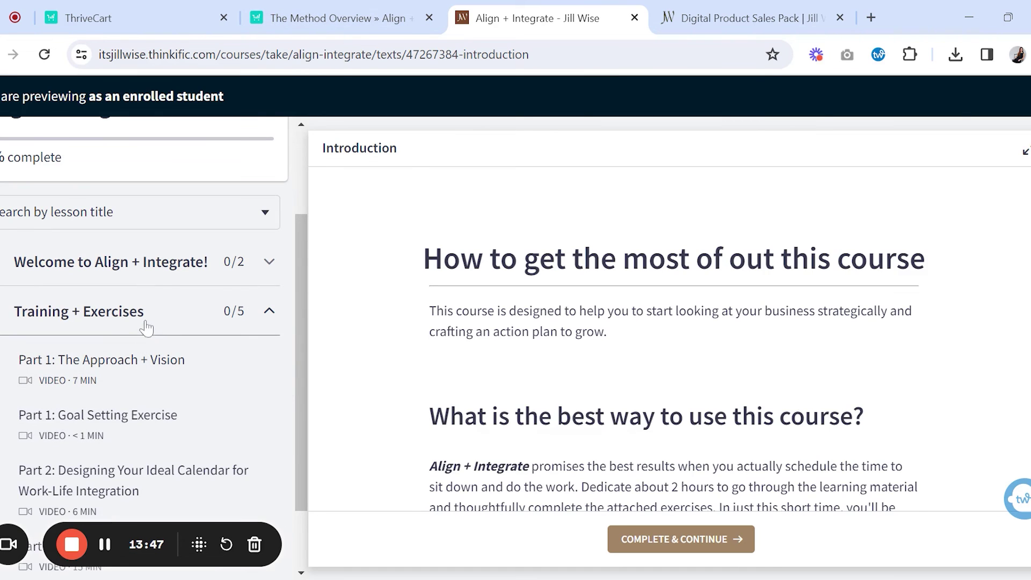
scroll(503, 265, down, 9)
click(179, 373)
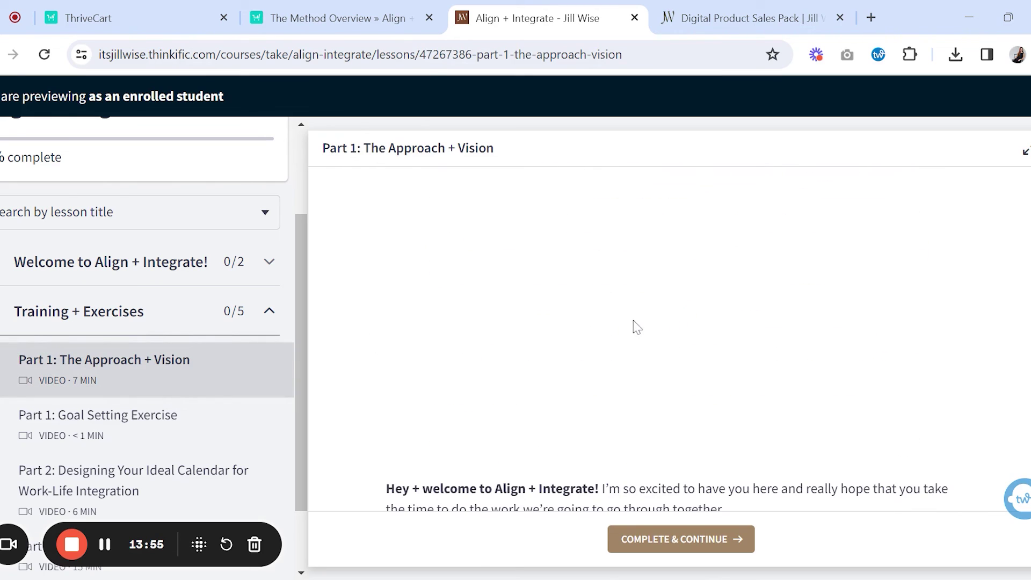
Step: Pause the 7-minute lesson video and read through the welcome text
click(708, 324)
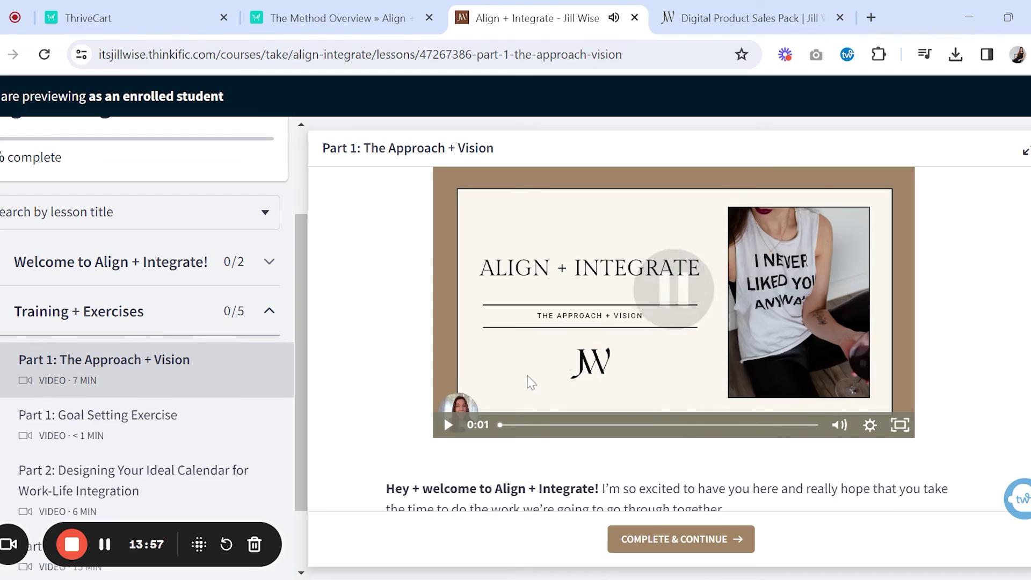
scroll(1015, 368, down, 5)
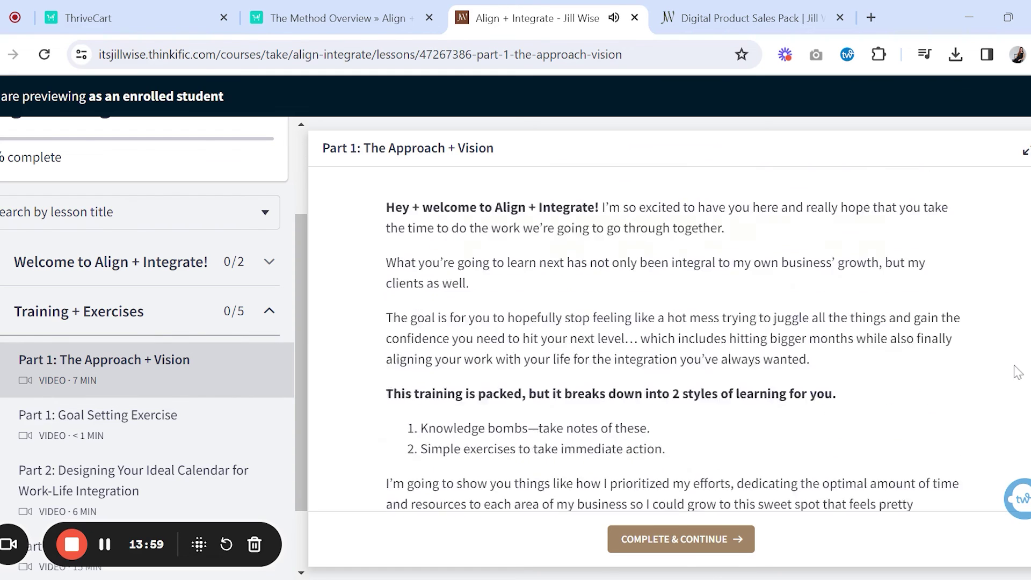
scroll(1016, 370, up, 5)
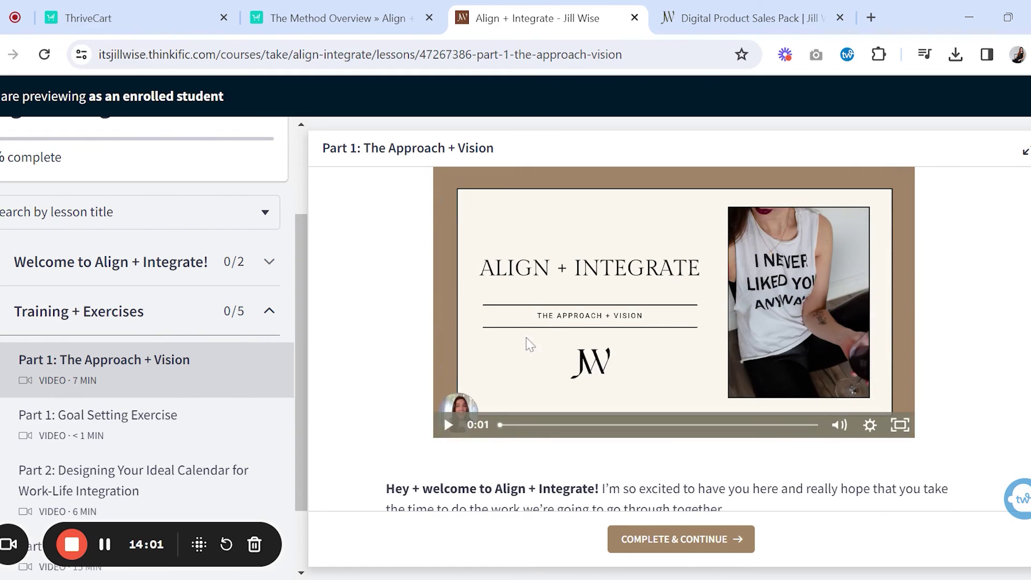
scroll(971, 448, down, 5)
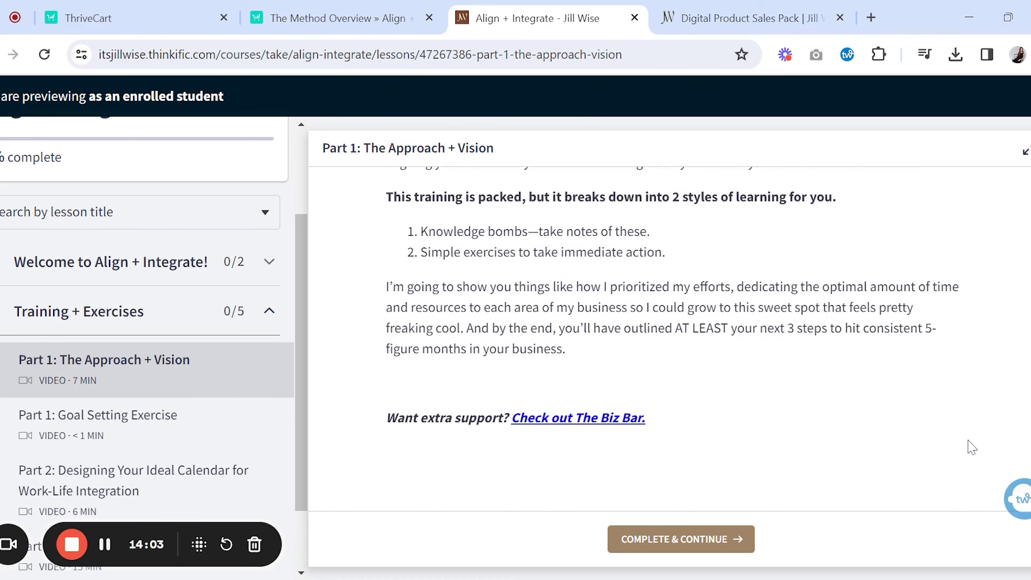
scroll(971, 447, up, 4)
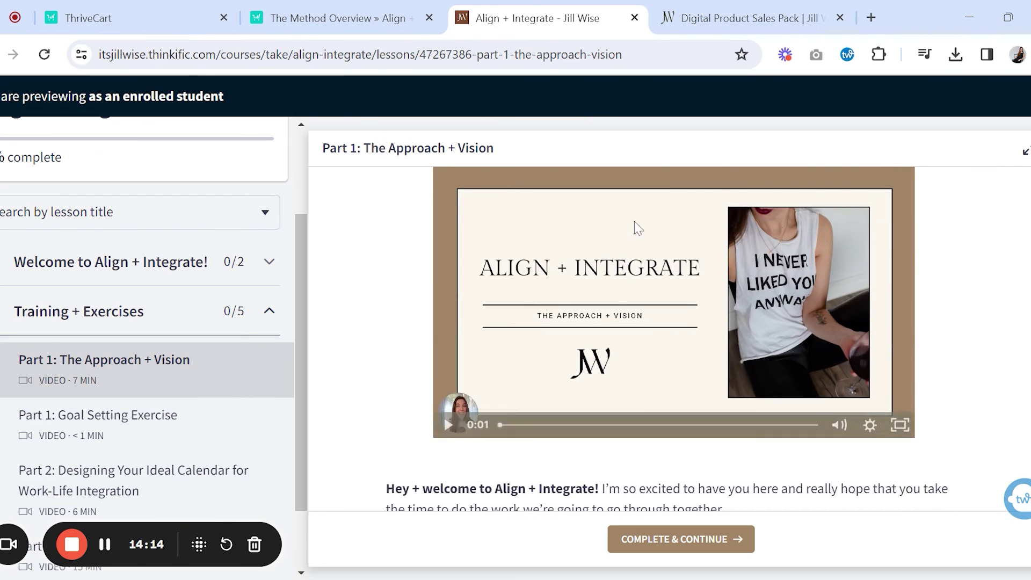
scroll(635, 225, down, 6)
scroll(622, 249, down, 1)
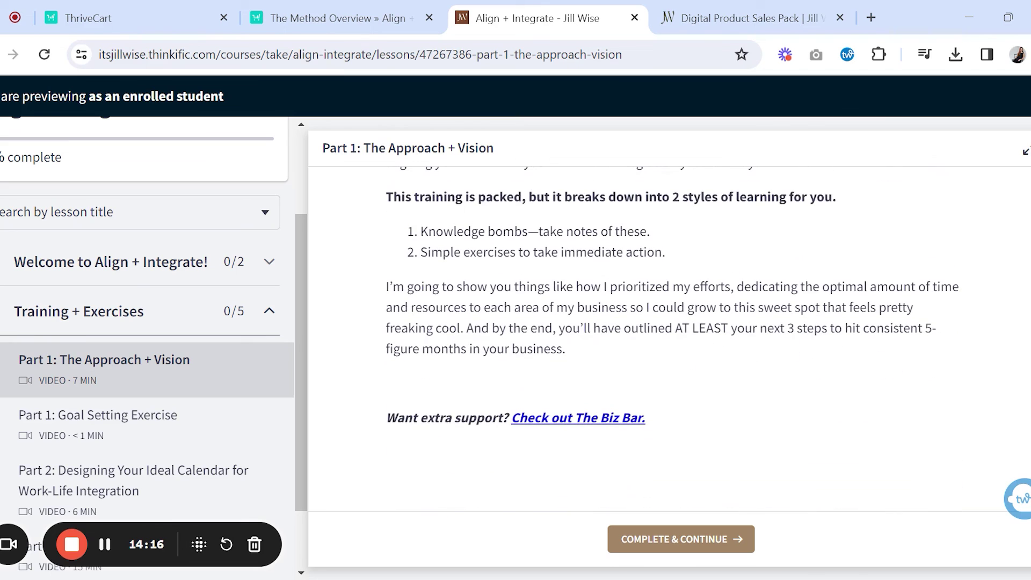
scroll(514, 286, up, 6)
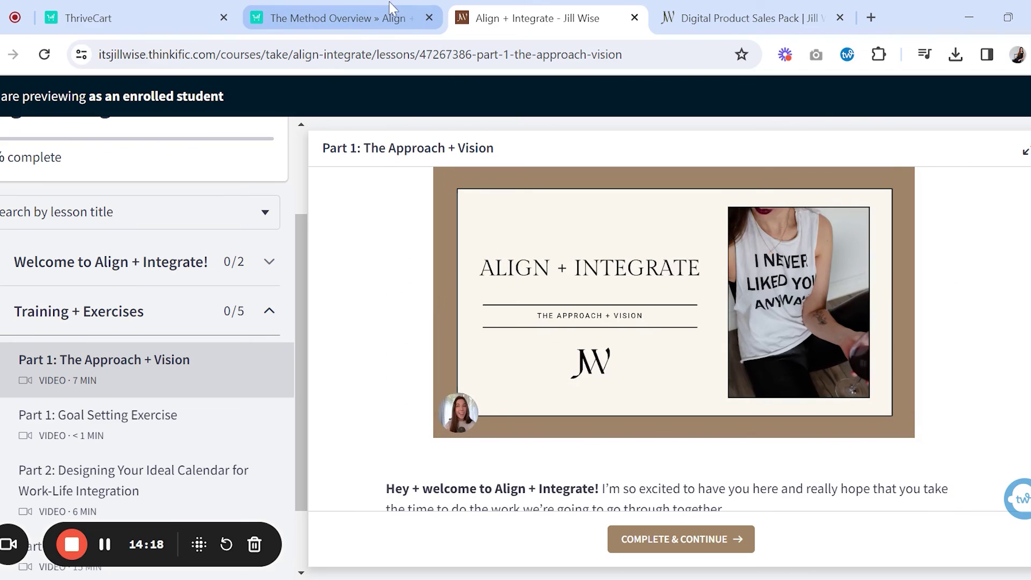
Step: Compare with ThriveCart's The Method Behind the (not-so) Madness lesson and its matching welcome text
click(391, 10)
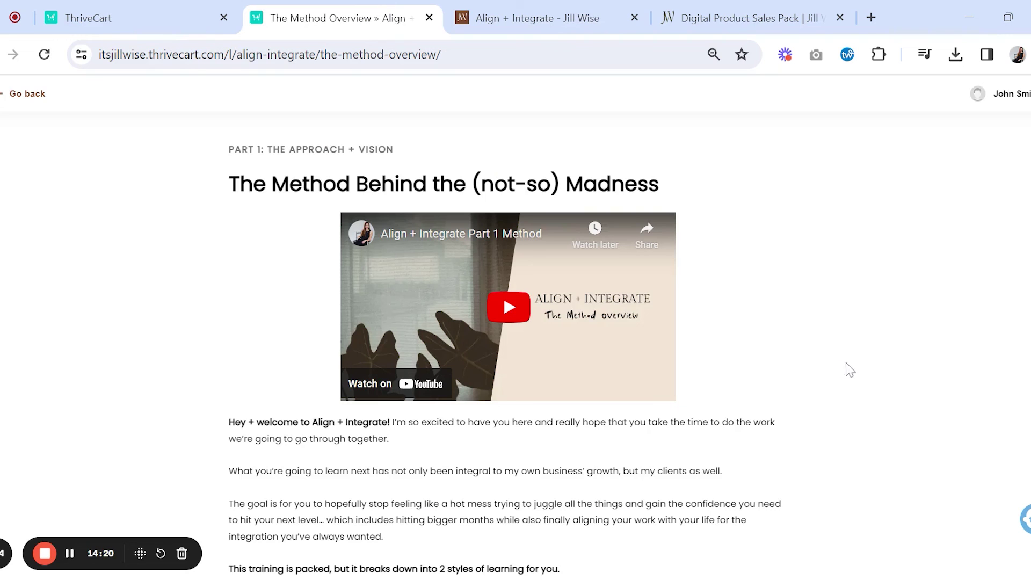
scroll(653, 551, down, 4)
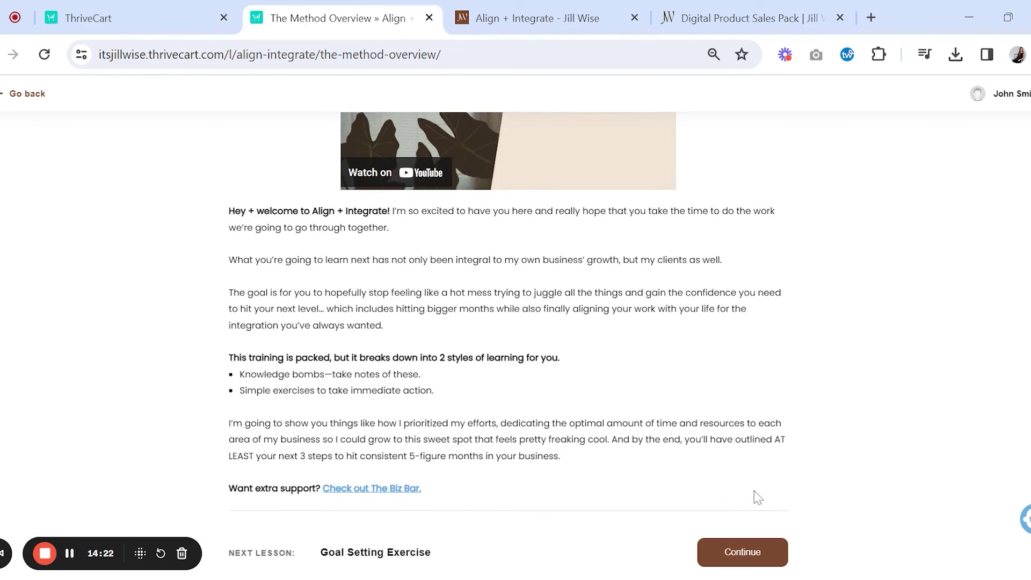
scroll(752, 494, up, 4)
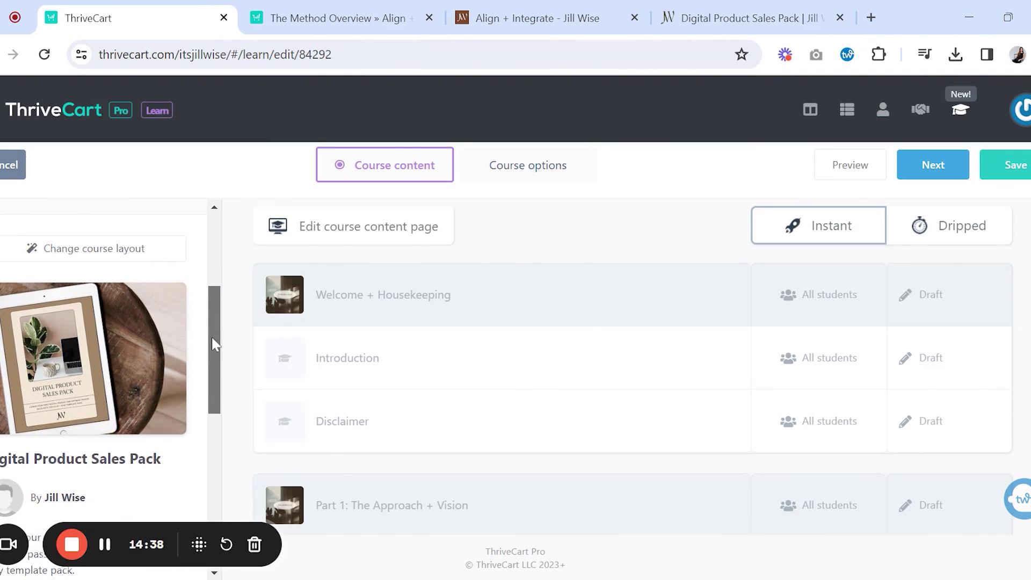
Step: Review the Digital Product Sales Pack editor's left course panel, with modules and lessons still drafts
drag(212, 337, 211, 370)
mouse_move(99, 285)
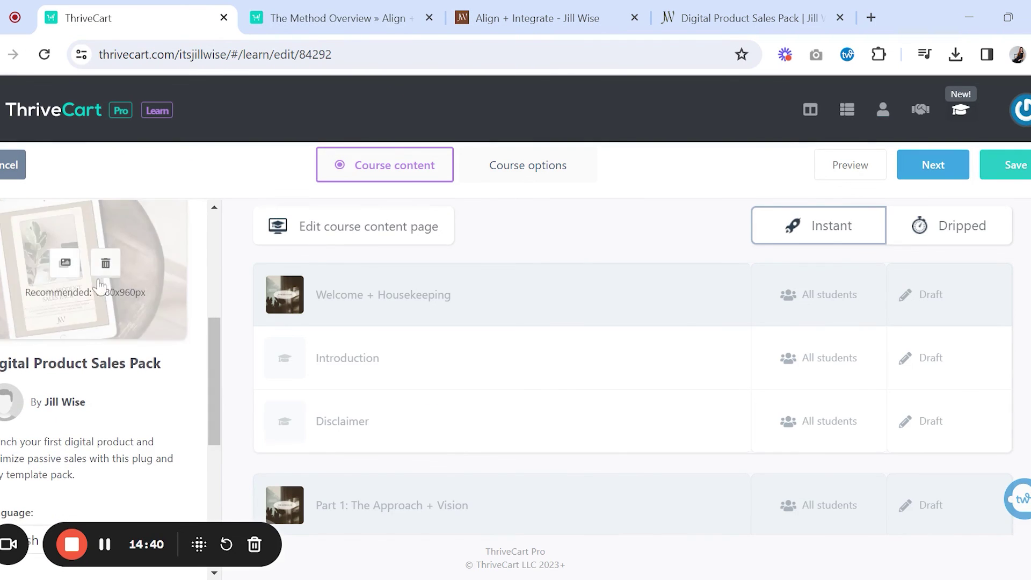
scroll(118, 447, down, 3)
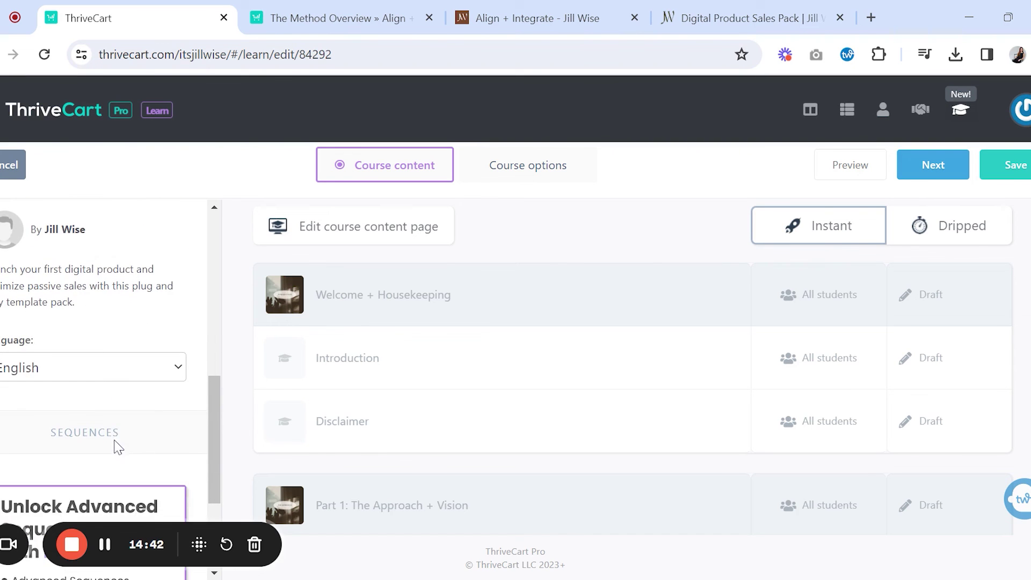